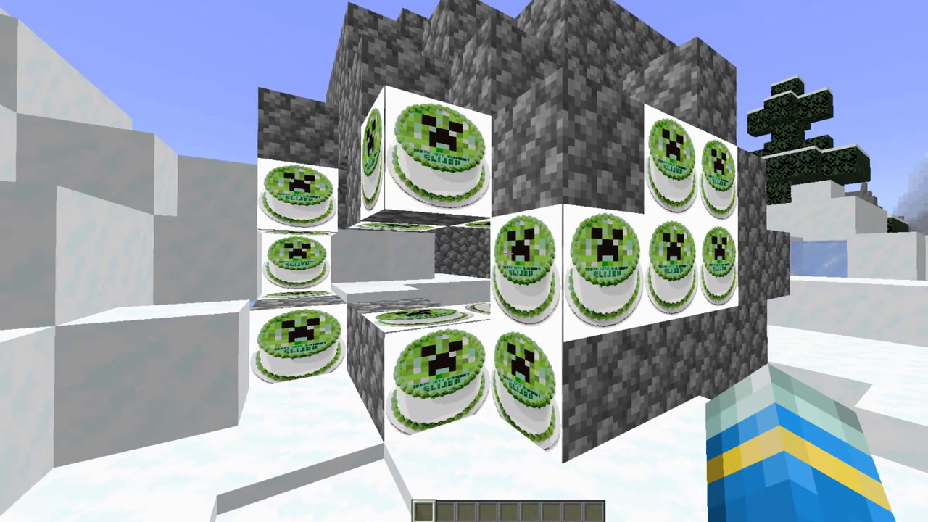
- Place a large creeper-cake spray on the cobblestone wall beside the small one with the command /spray big
key(w)
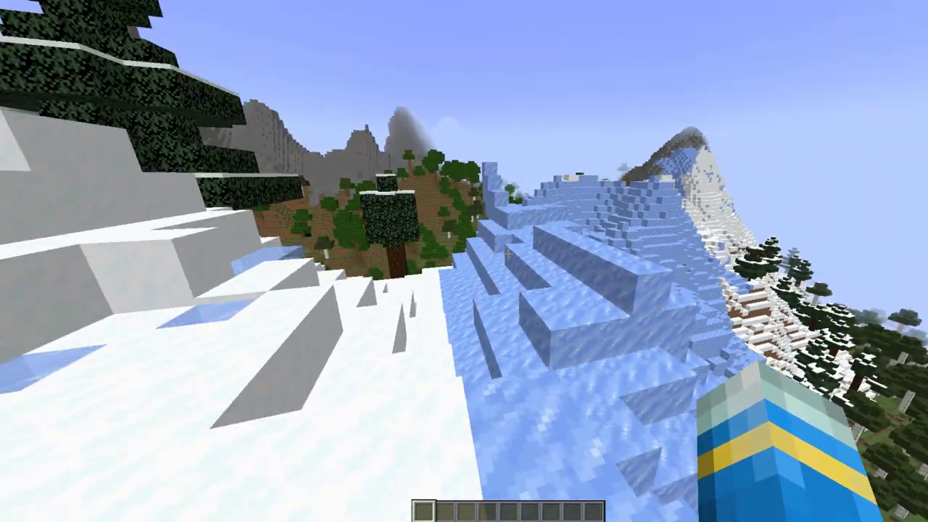
key(w)
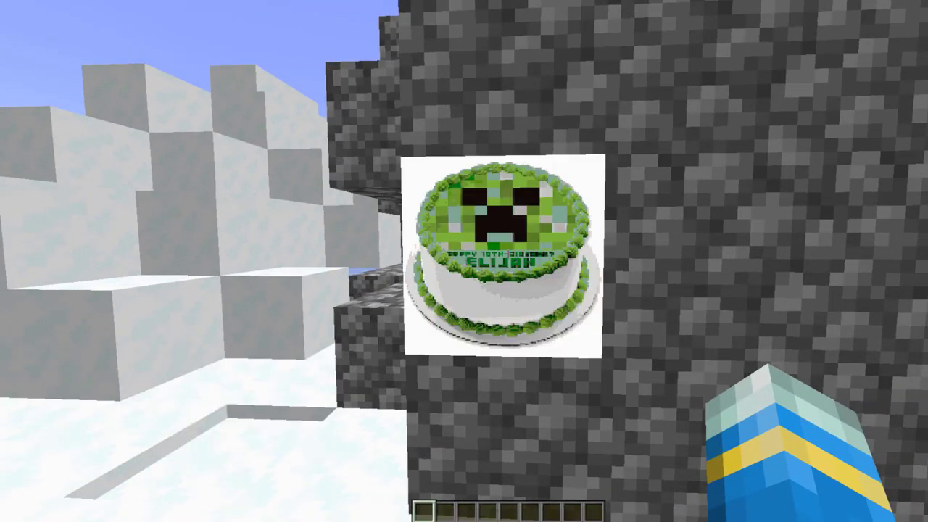
key(w)
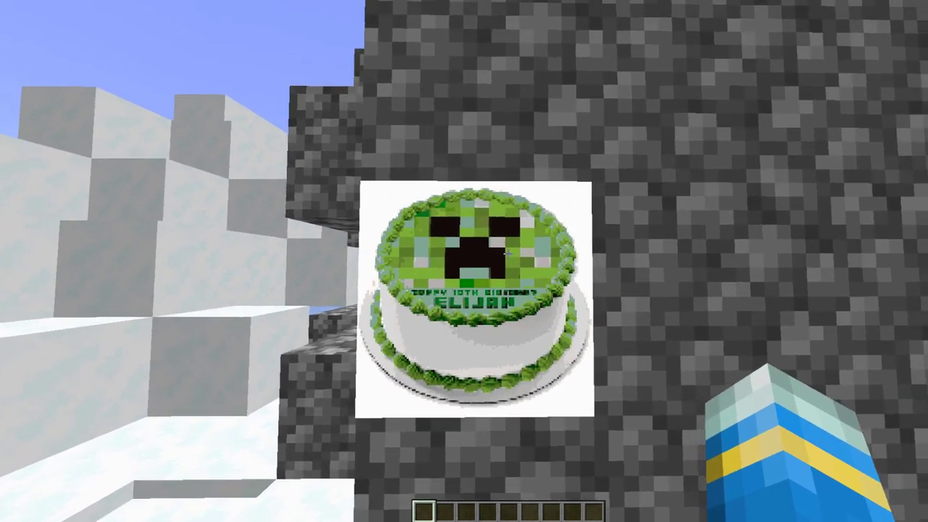
key(s)
key(w)
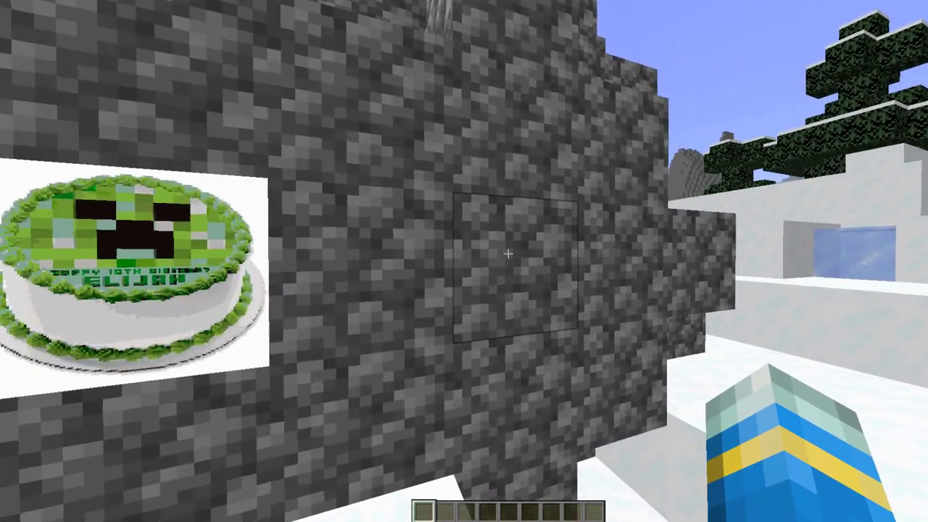
key(t)
key(Up)
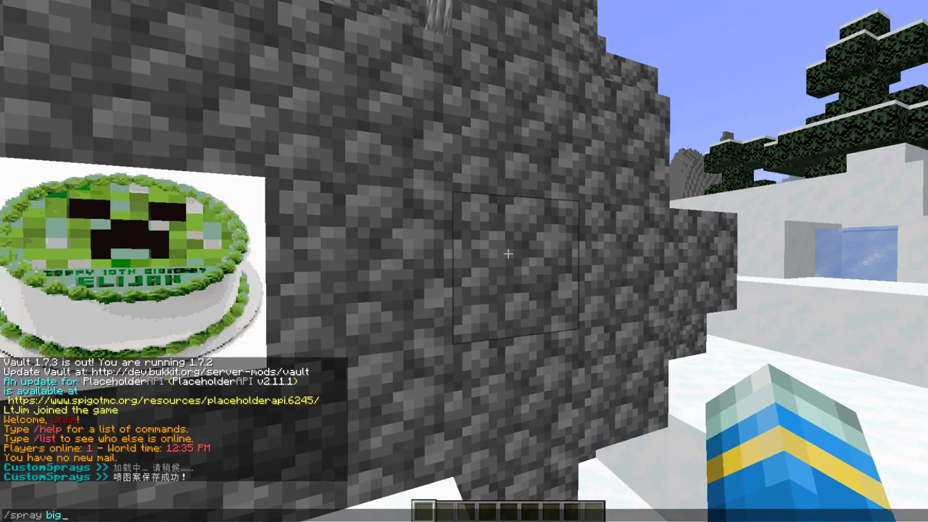
key(Return)
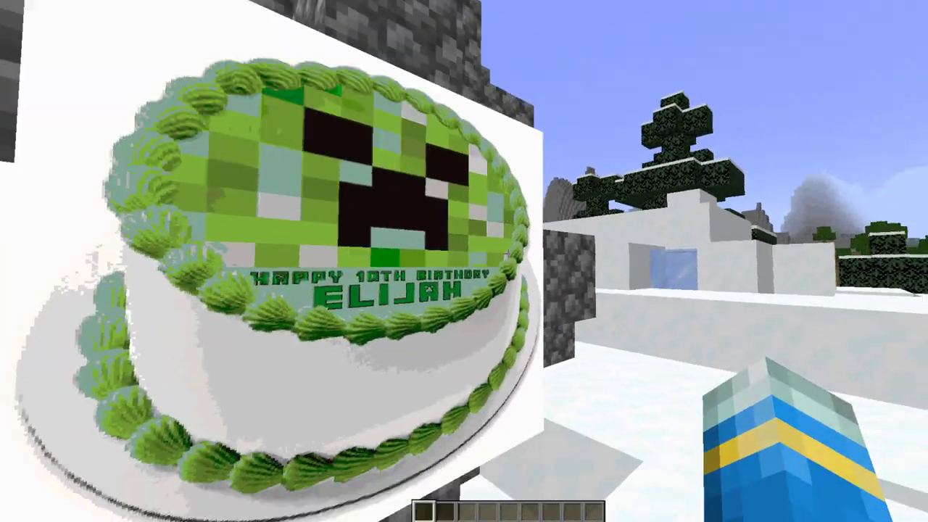
- Add small creeper-cake sprays to the cobblestone around the large picture
key(s)
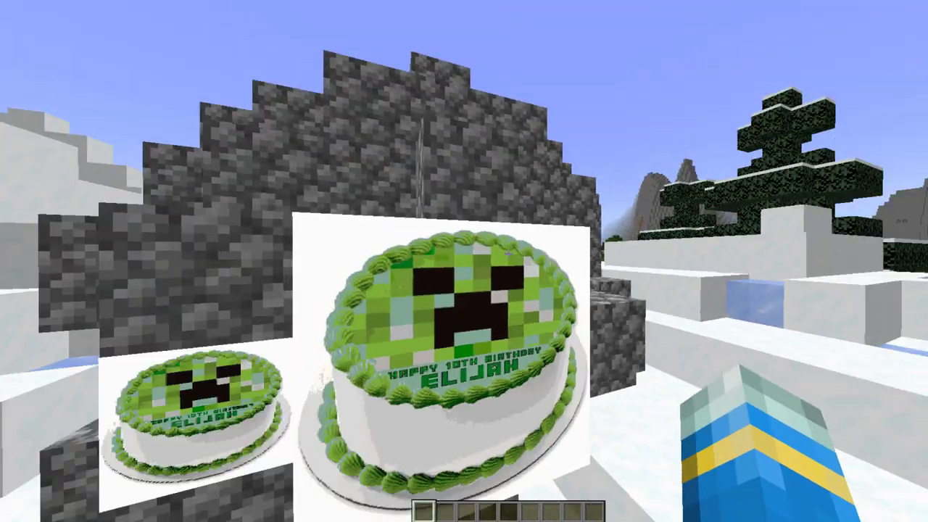
key(w)
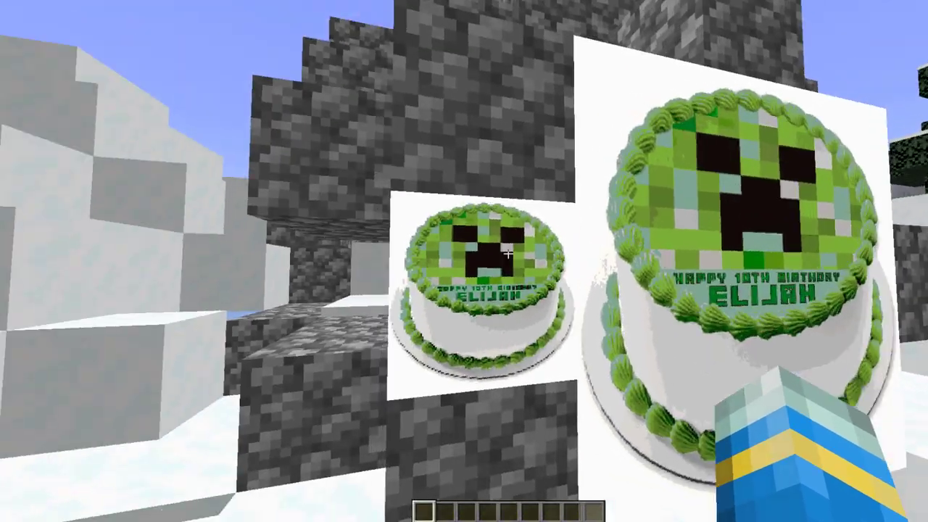
key(d)
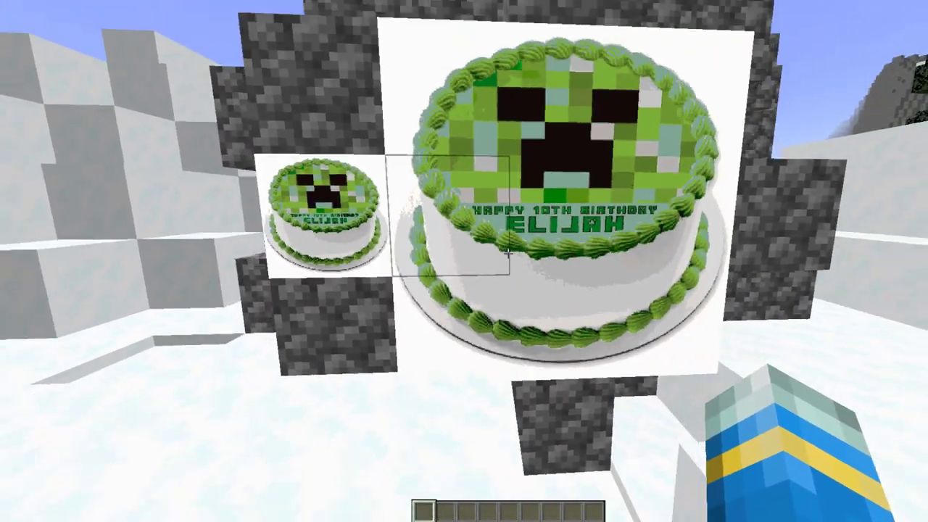
key(w)
key(w)
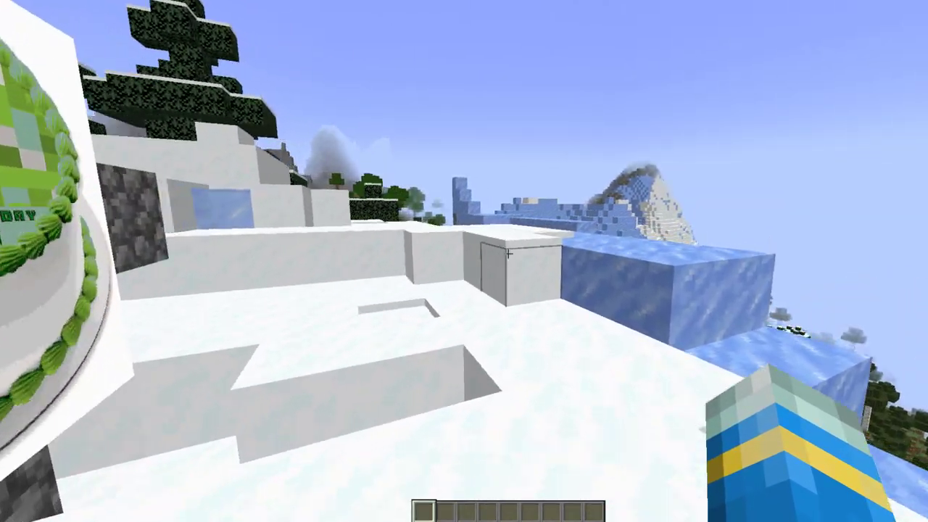
key(w)
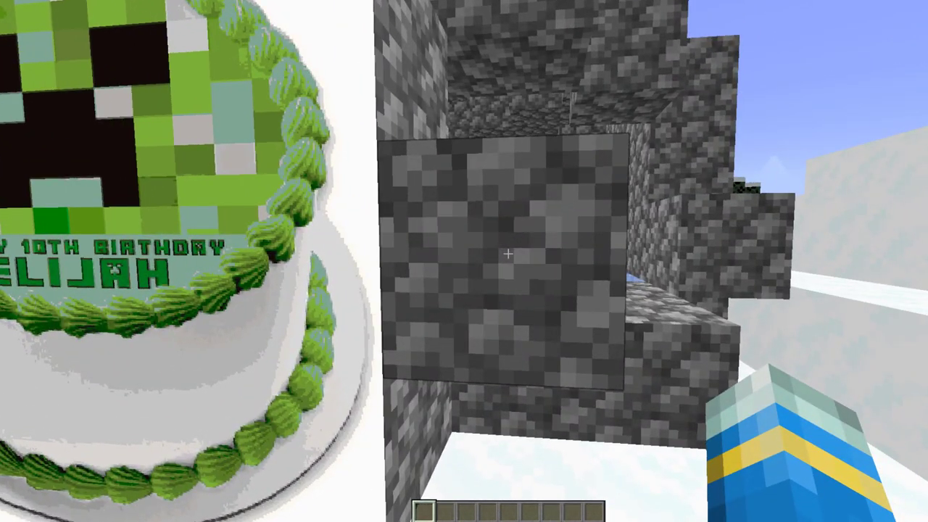
key(w)
key(g)
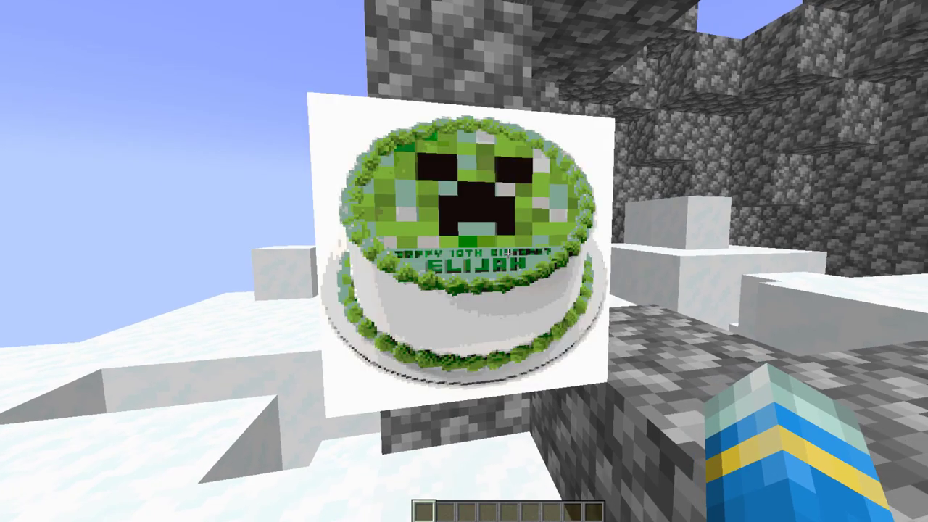
key(g)
- Climb onto the cobblestone structure and spray a row of three small creeper cakes across its upper blocks
key(w)
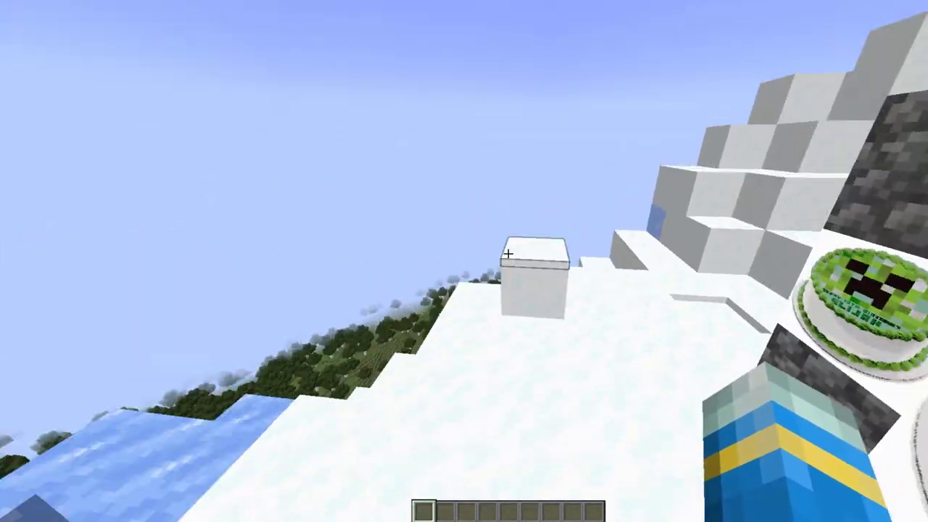
key(w)
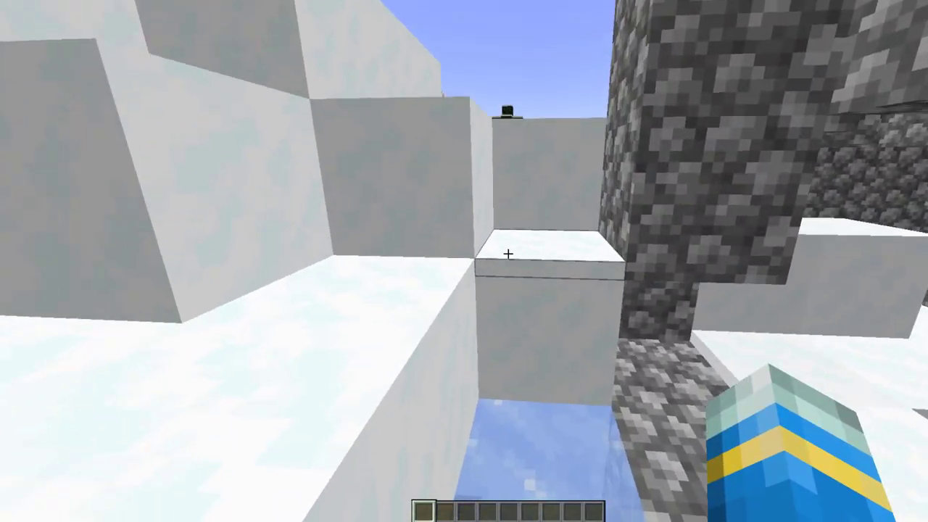
key(space)
key(g)
key(g)
key(g)
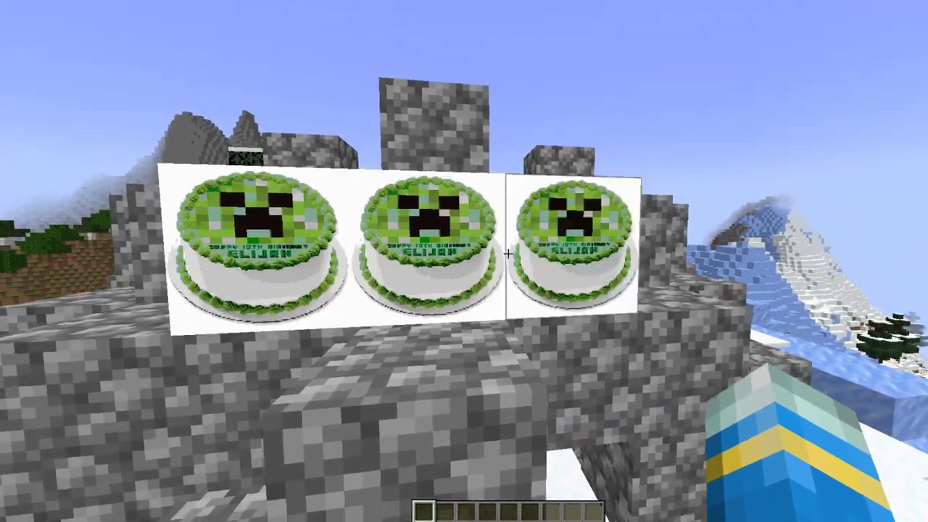
- Spray more small creeper cakes on the side and top faces of the cobblestone blocks below the row
key(g)
key(g)
key(g)
key(g)
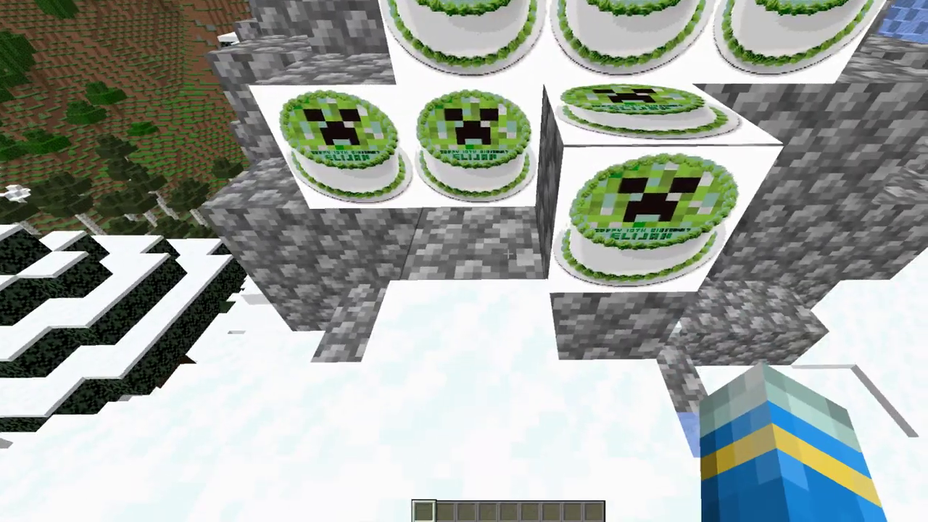
- Go back to the front of the wall and list the spray plugin's commands with /cspray
key(w)
key(w)
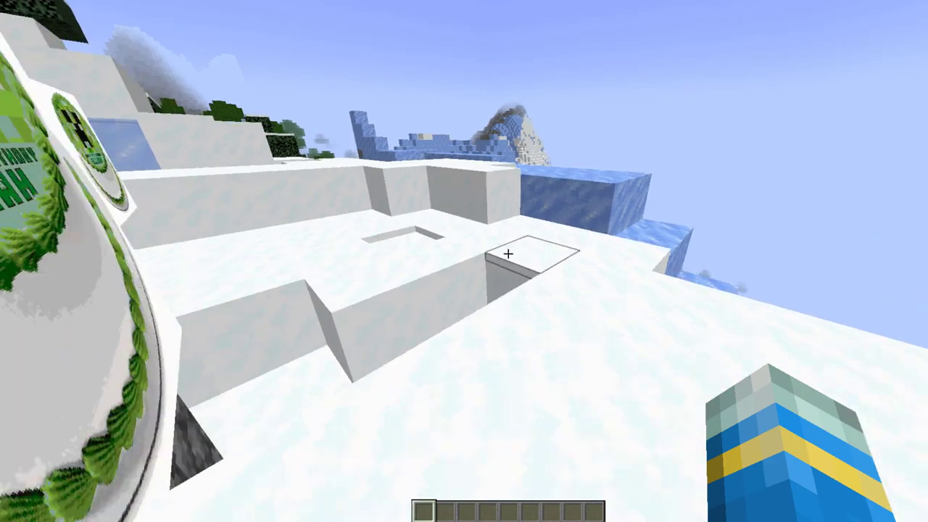
key(space)
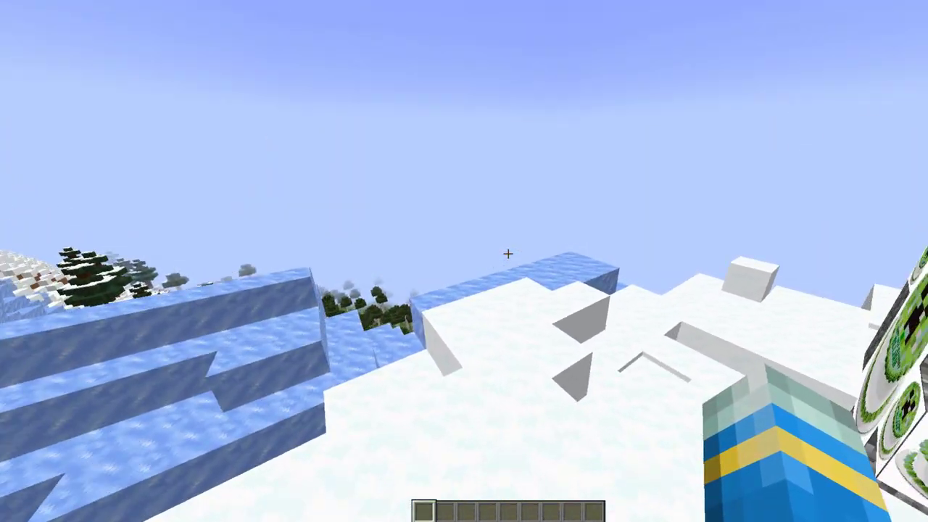
key(slash)
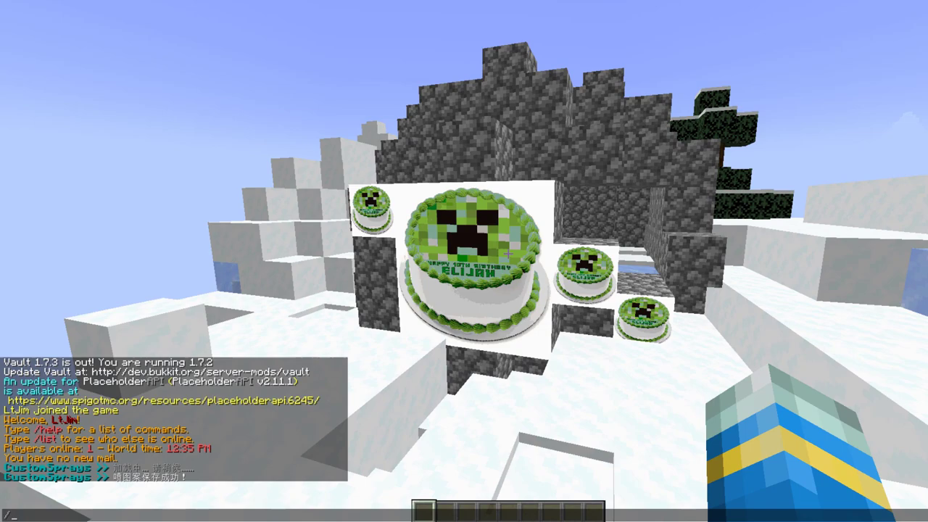
key(Return)
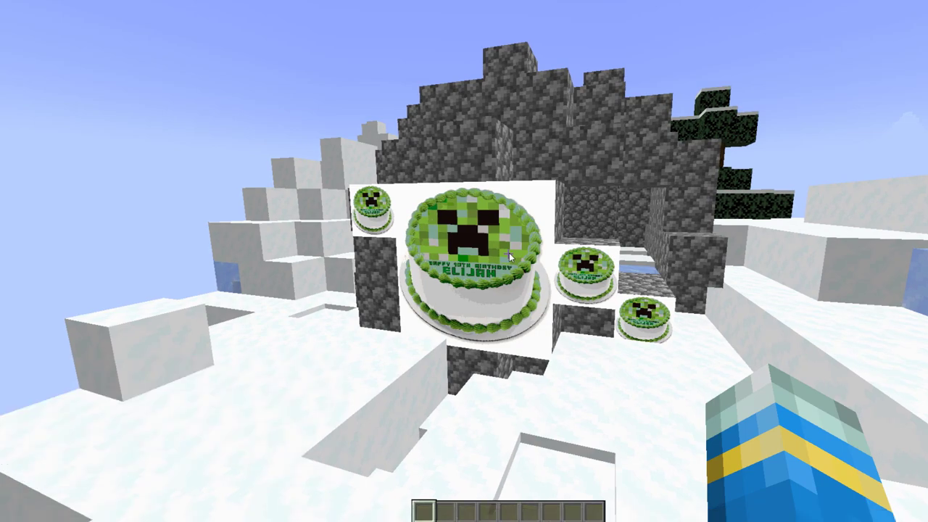
key(slash)
key(Up)
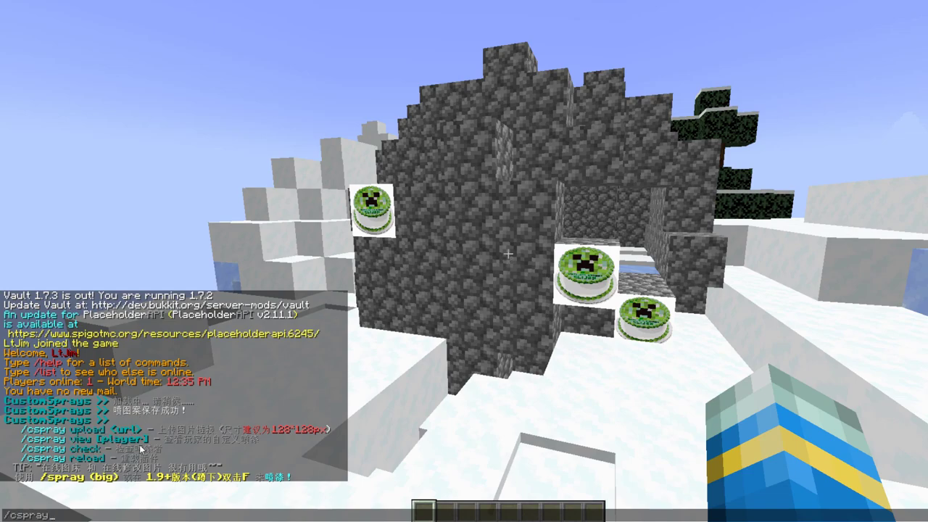
key(Return)
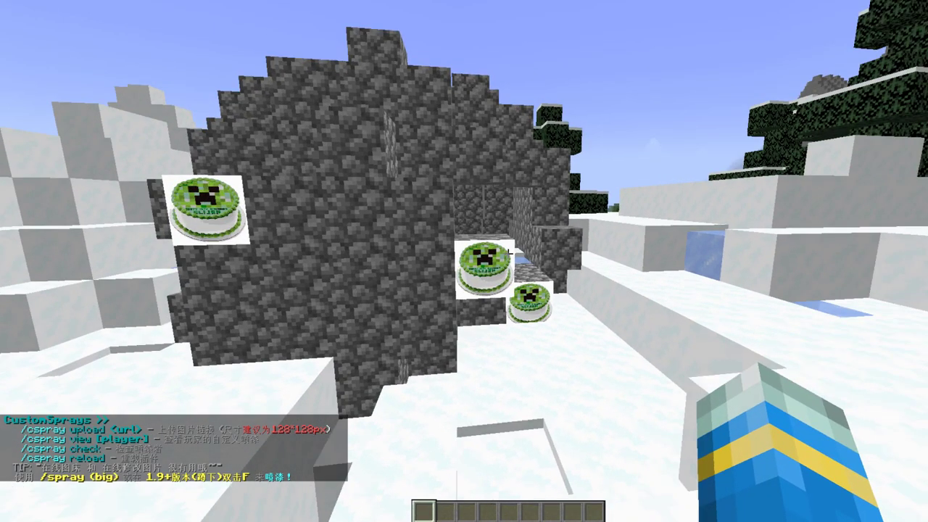
key(w)
key(space)
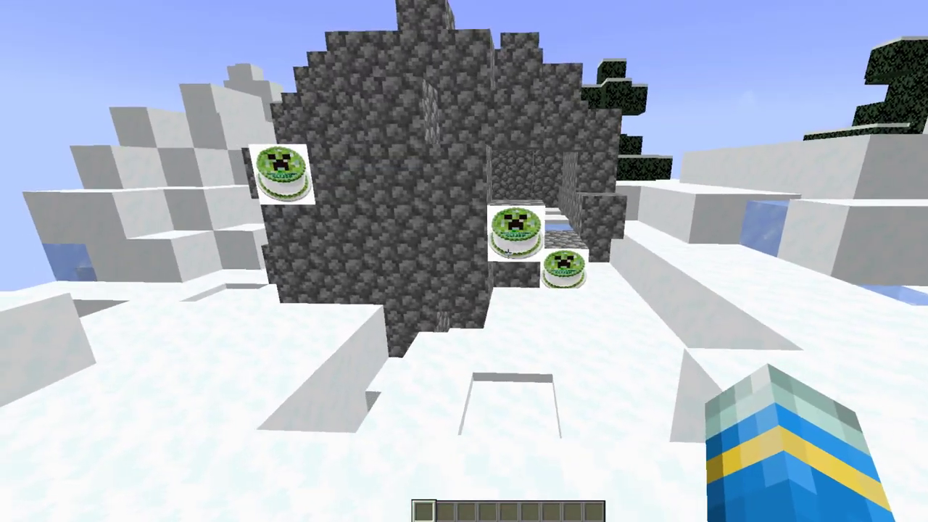
key(w)
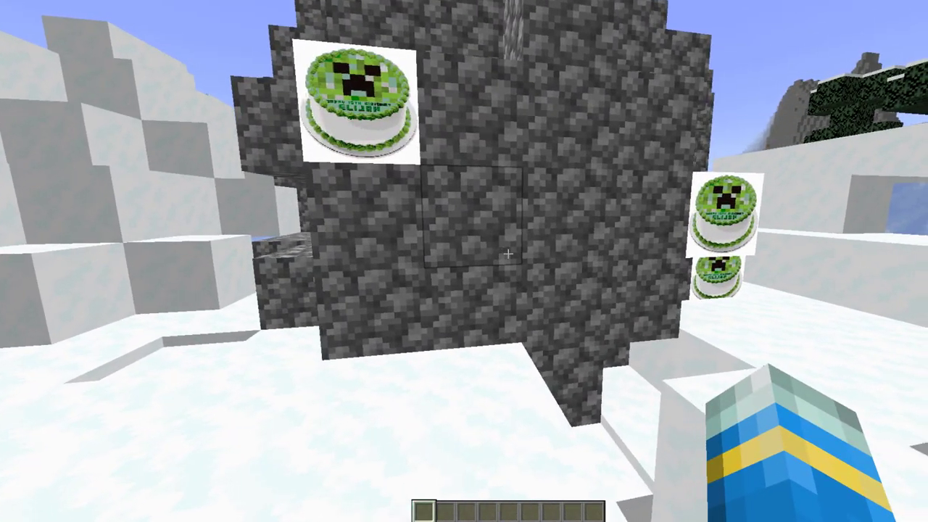
key(s)
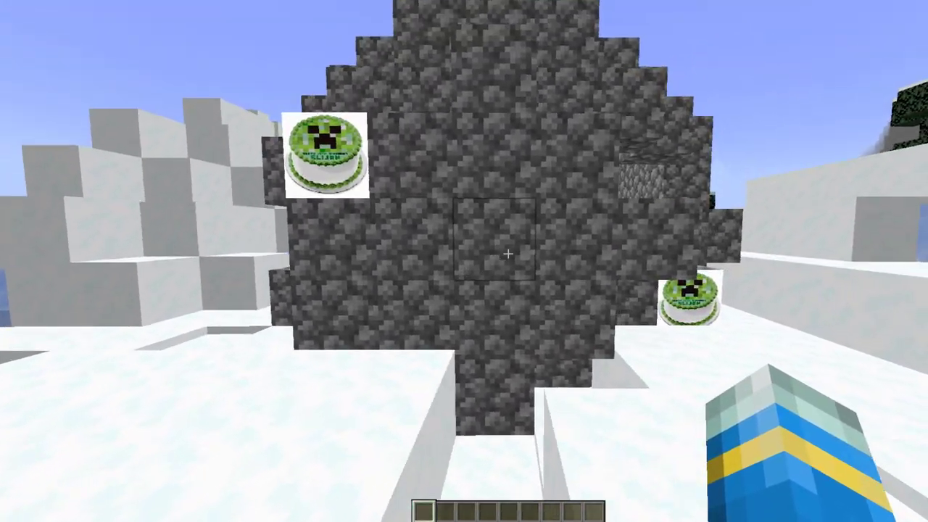
key(slash)
text(cs)
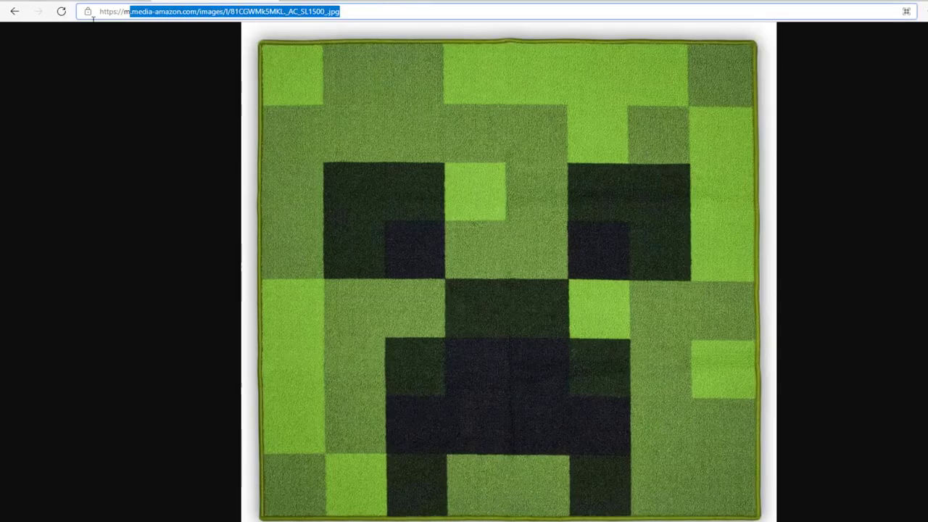
text(https://m.media-amazon.com/images/I/81CGWMk5MKL._AC_SL1500_.jpg)
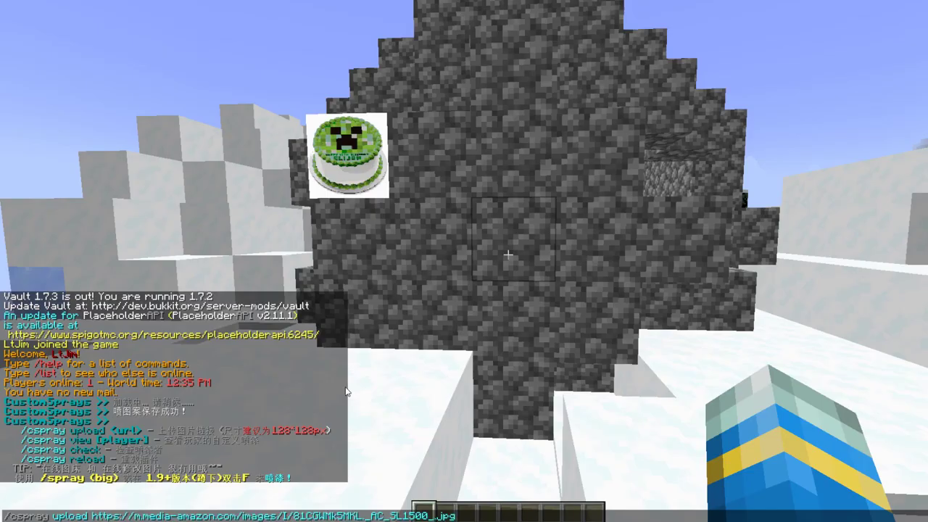
key(Return)
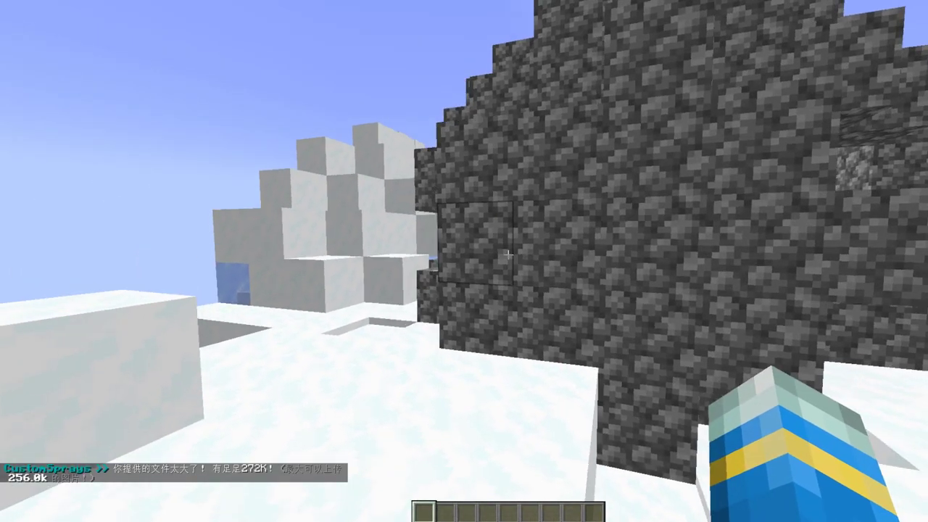
- Review the plugin's reply to the image upload in the chat history
key(w)
key(space)
key(space)
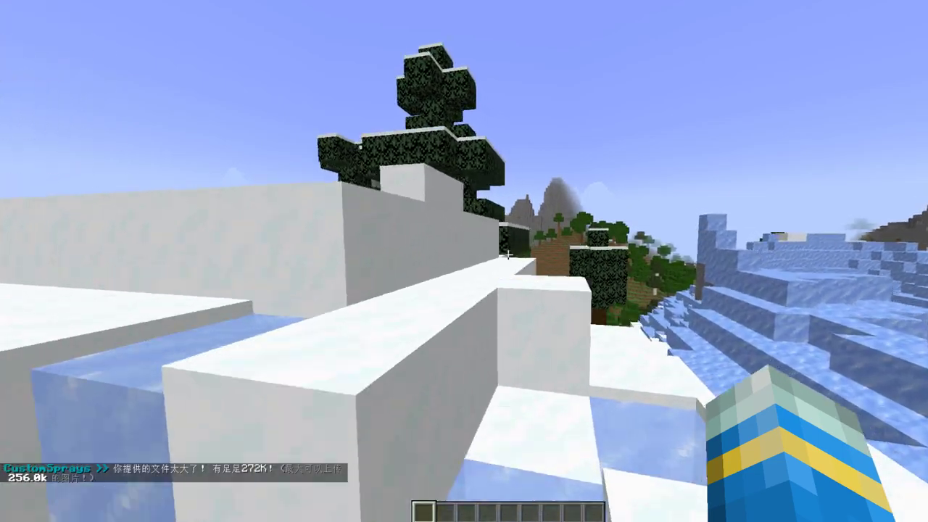
key(t)
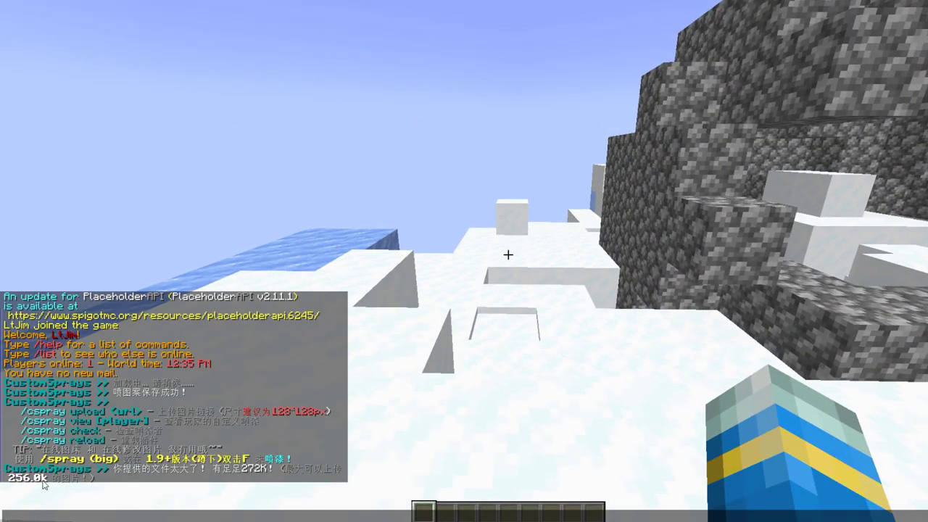
key(Escape)
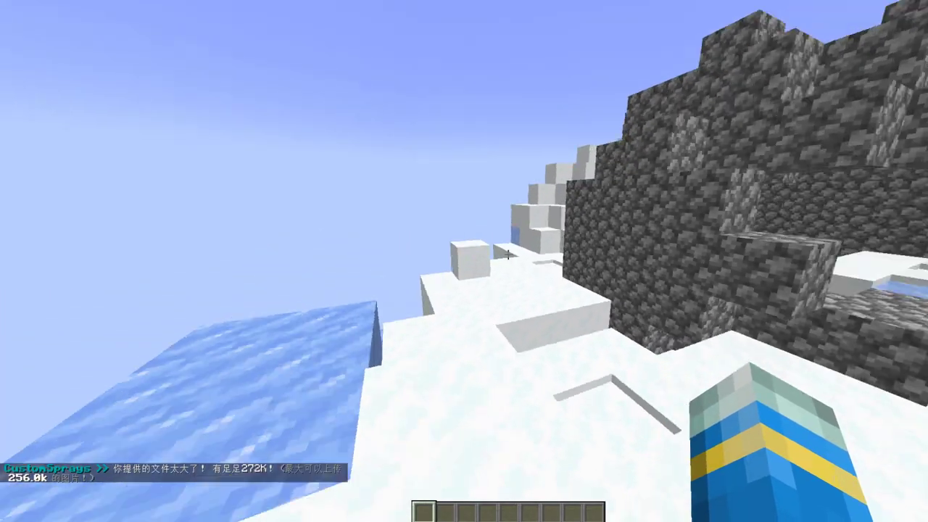
key(w)
key(space)
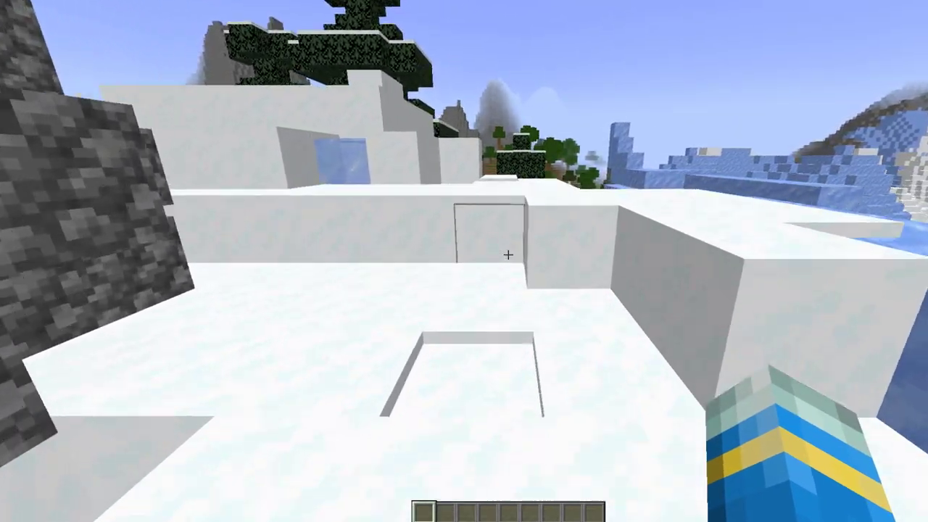
key(s)
key(t)
key(Escape)
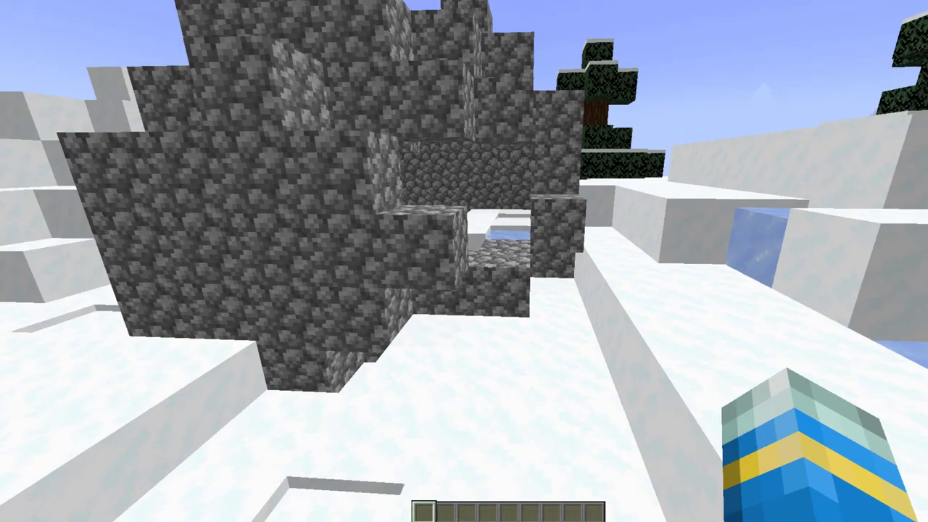
- Switch to the browser and copy the yt3.ggpht.com address of the golden pickaxe image
key(t)
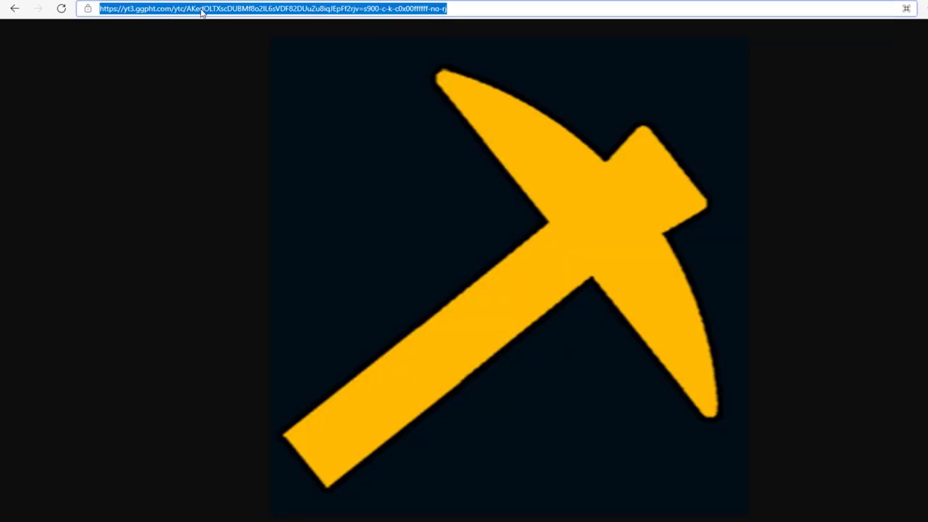
right_click(202, 12)
click(230, 91)
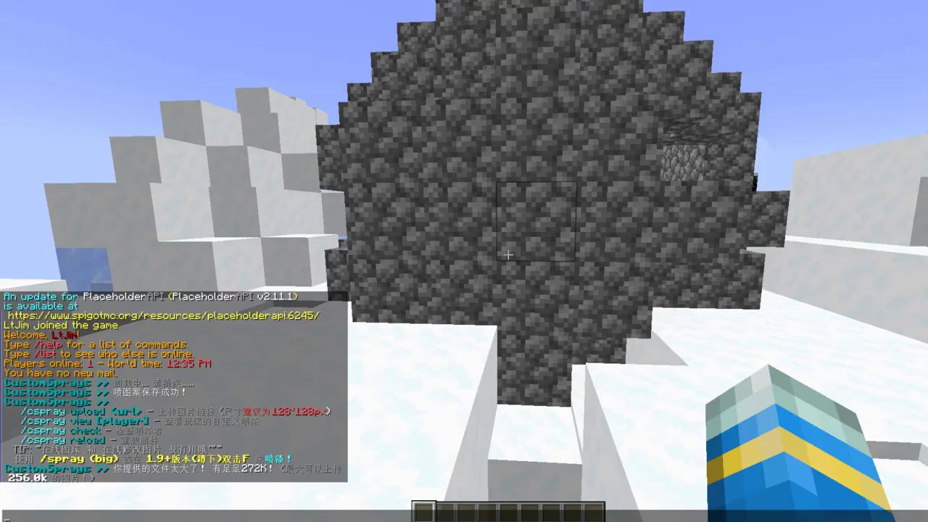
- Upload the golden pickaxe image by recalling the previous /cspray upload command and replacing its link with the copied address
key(Up)
key(BackSpace)
key(BackSpace)
key(BackSpace)
key(BackSpace)
key(BackSpace)
key(BackSpace)
key(BackSpace)
key(BackSpace)
key(BackSpace)
key(BackSpace)
key(BackSpace)
key(BackSpace)
key(BackSpace)
key(BackSpace)
key(BackSpace)
key(BackSpace)
key(BackSpace)
key(BackSpace)
key(BackSpace)
key(BackSpace)
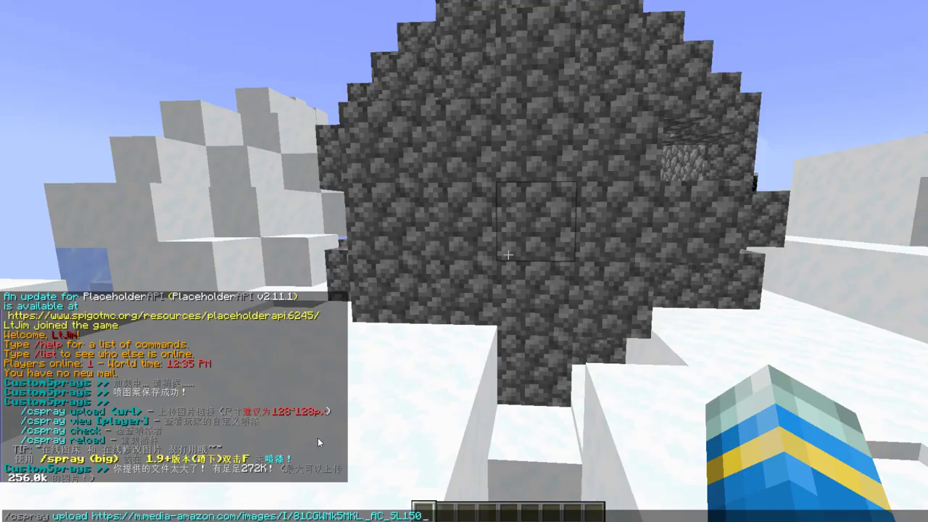
key(BackSpace)
key(BackSpace)
key(BackSpace)
key(BackSpace)
key(BackSpace)
key(BackSpace)
key(BackSpace)
key(BackSpace)
key(BackSpace)
key(BackSpace)
key(BackSpace)
key(BackSpace)
key(BackSpace)
key(BackSpace)
key(BackSpace)
key(BackSpace)
key(BackSpace)
key(BackSpace)
key(BackSpace)
key(BackSpace)
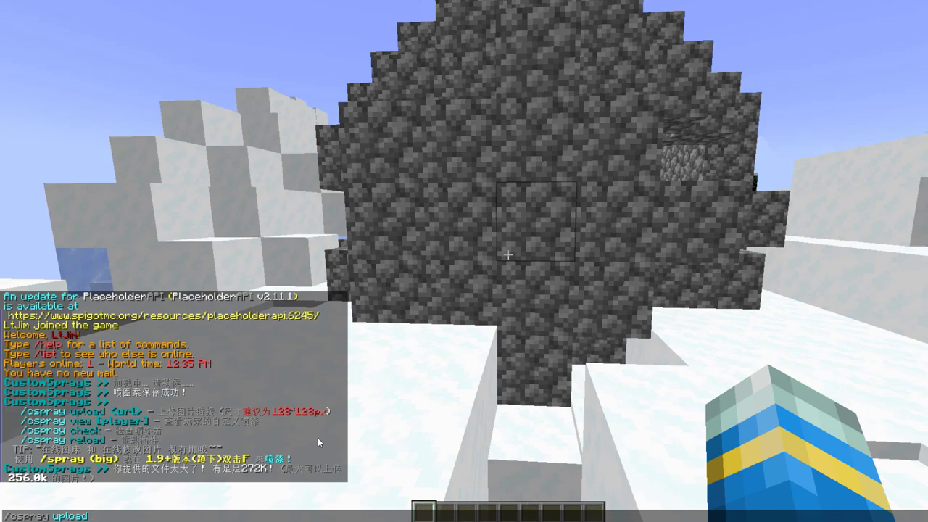
key(ctrl+v)
key(Return)
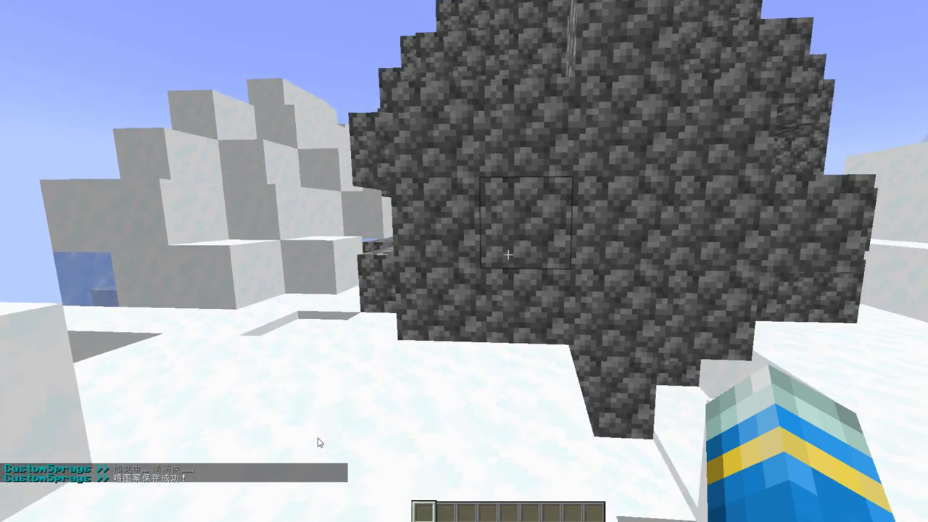
key(t)
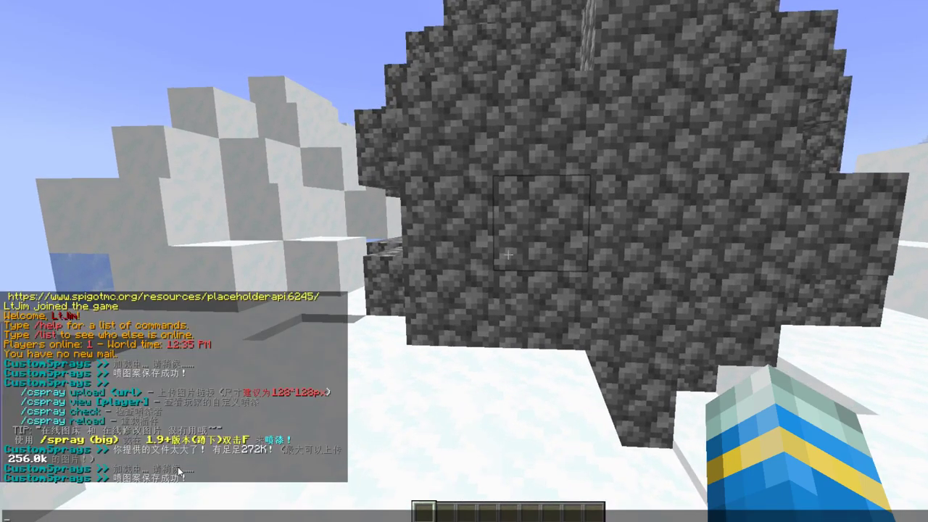
key(Escape)
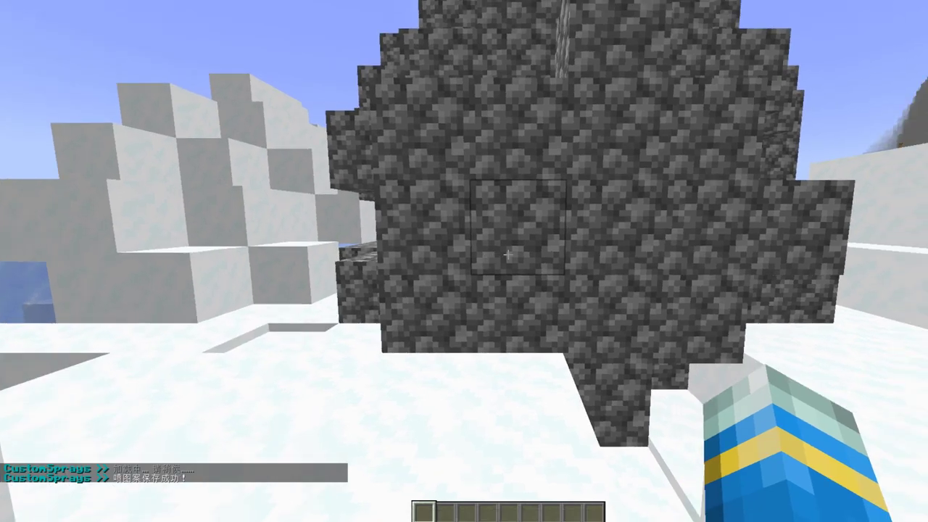
- Walk up to the cobblestone wall and spray small pickaxe images on five adjacent blocks of its front face
key(w)
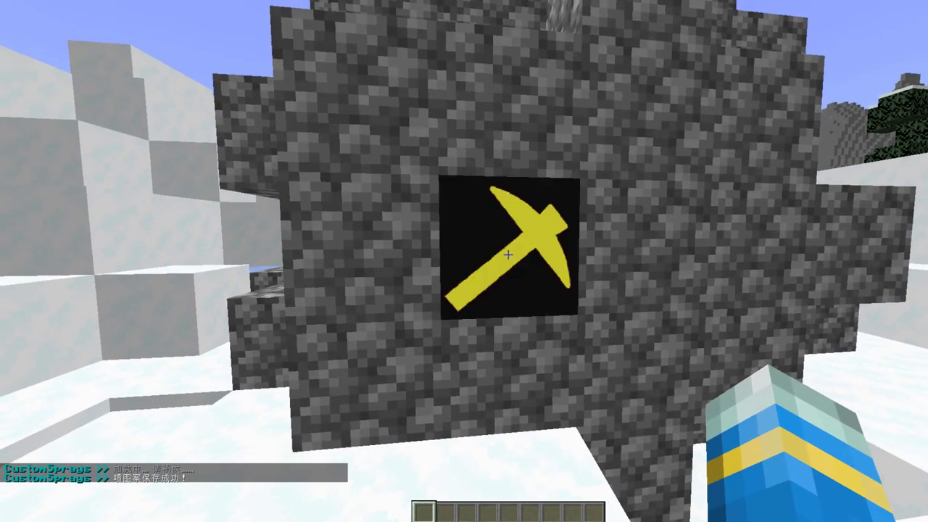
key(f)
key(f)
key(f)
key(f)
key(f)
key(f)
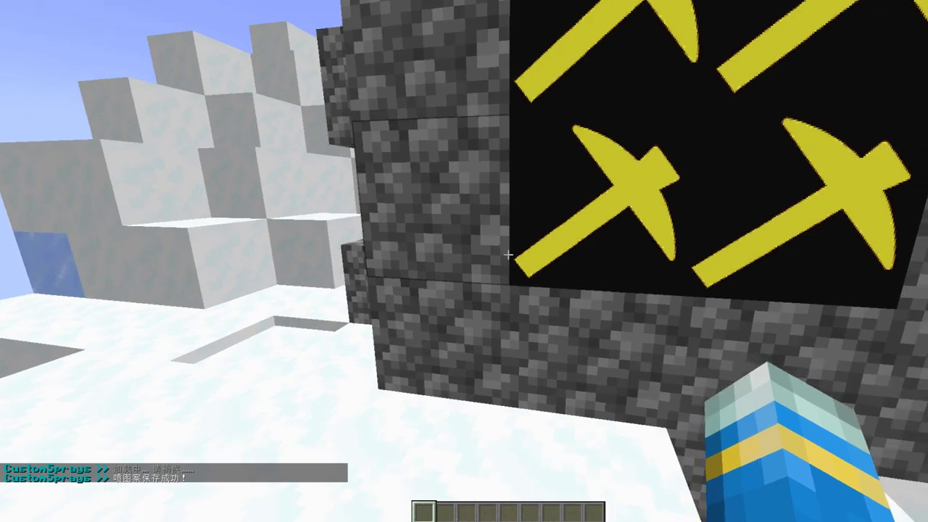
key(f)
key(f)
key(s)
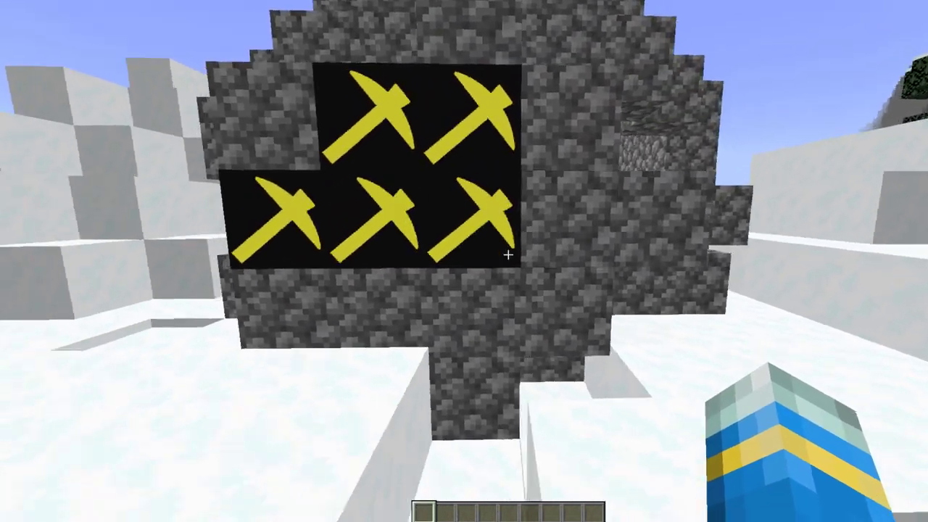
- Place a large pickaxe image over the lower part of the cobblestone wall with /spray big
key(a)
key(t)
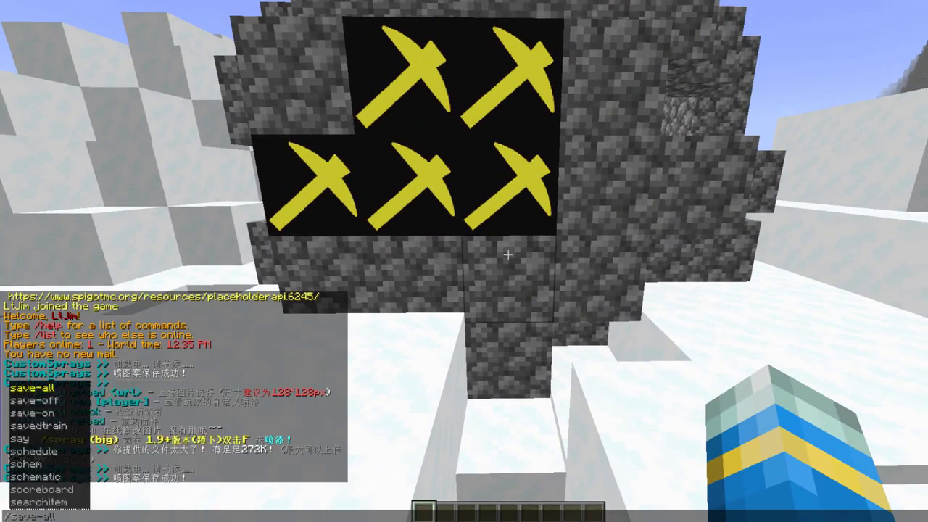
text(/spray big)
key(Return)
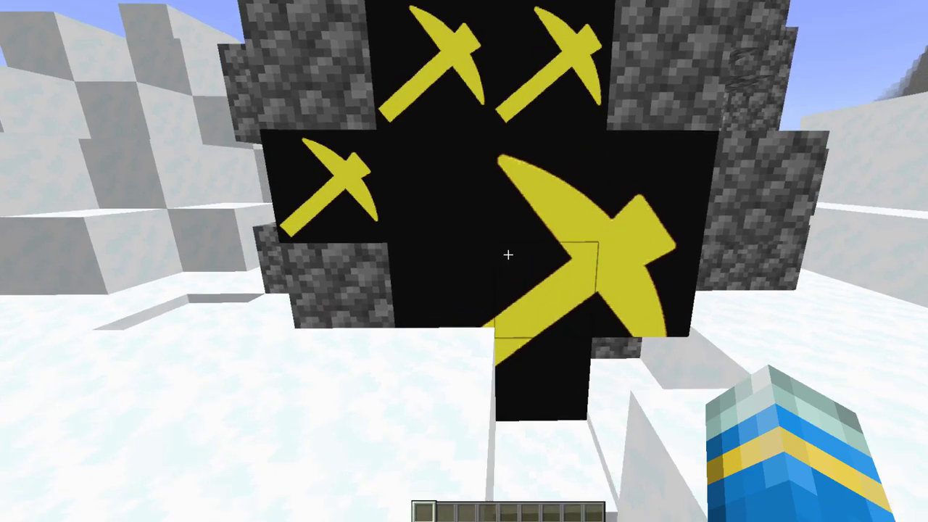
- Try to take the large pickaxe spray from the wall as an item and throw it out
key(w)
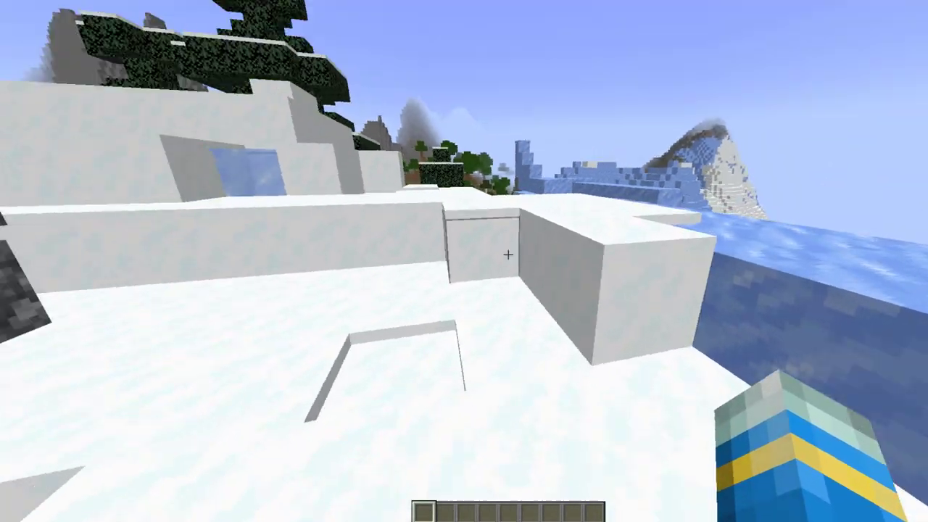
key(s)
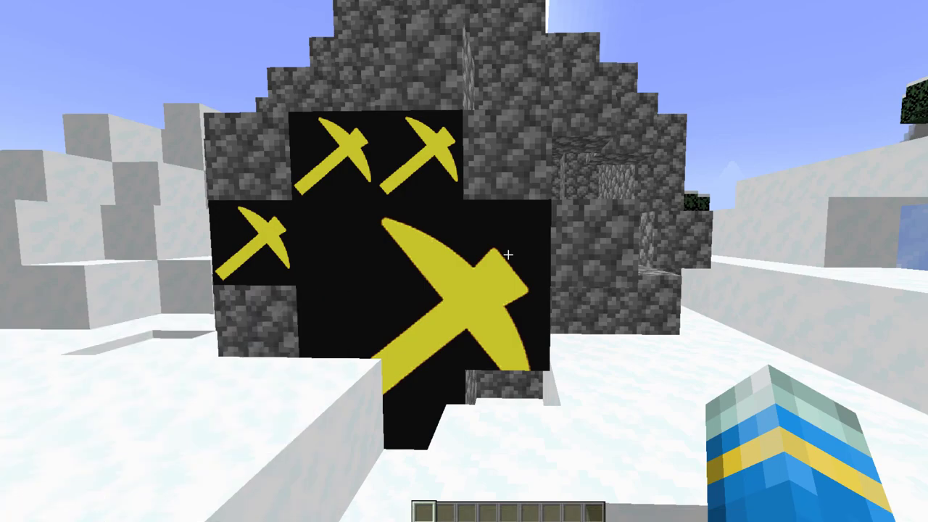
middle_click(508, 254)
key(q)
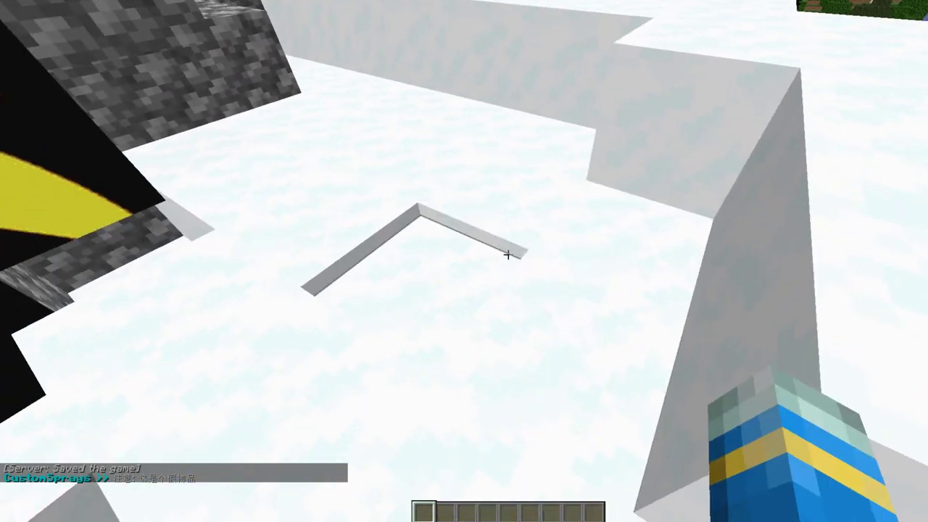
key(w)
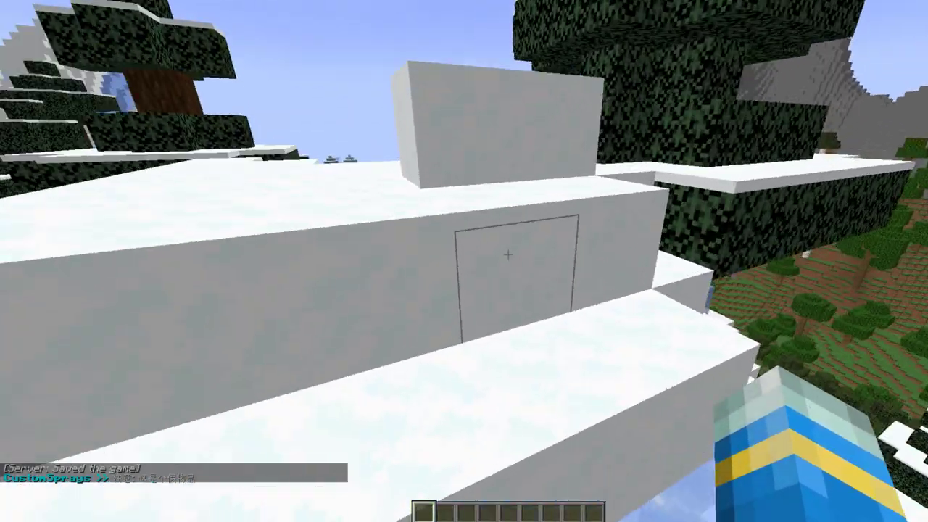
key(w)
key(space)
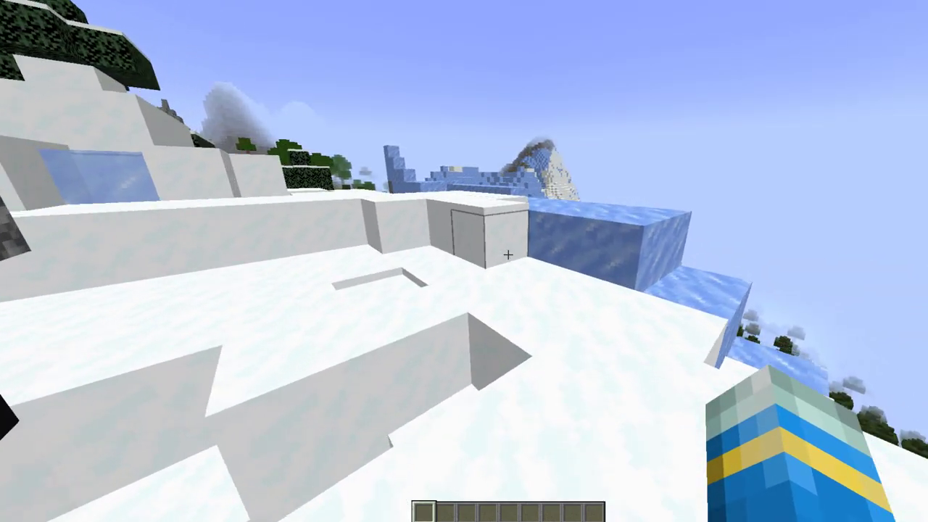
key(t)
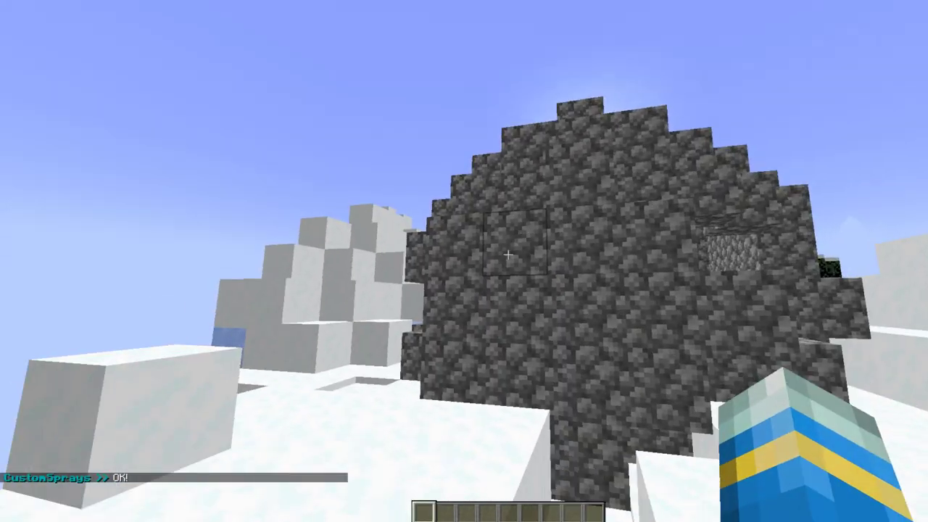
key(w)
key(space)
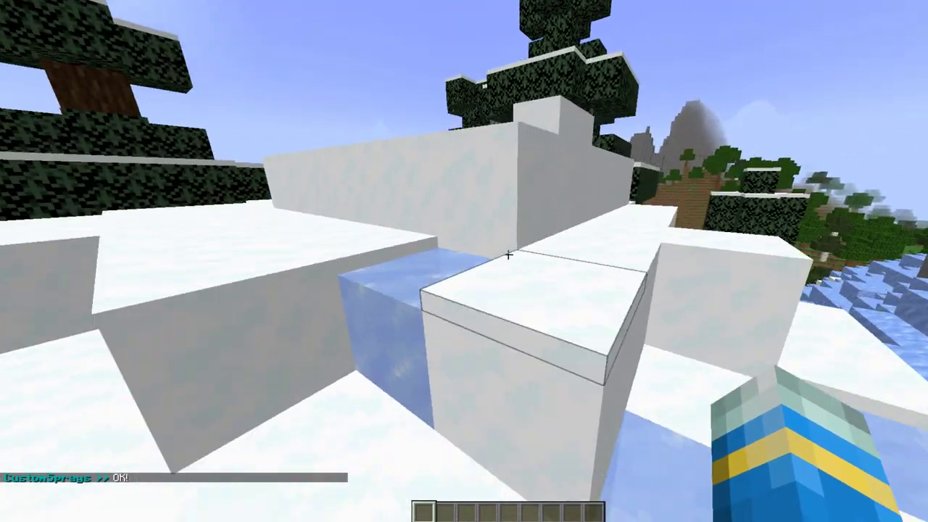
key(w)
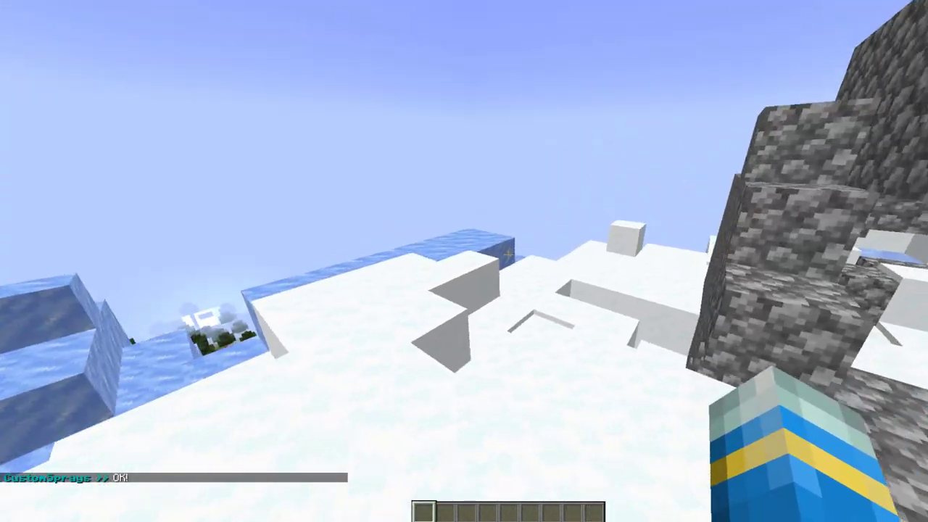
key(space)
key(w)
key(space)
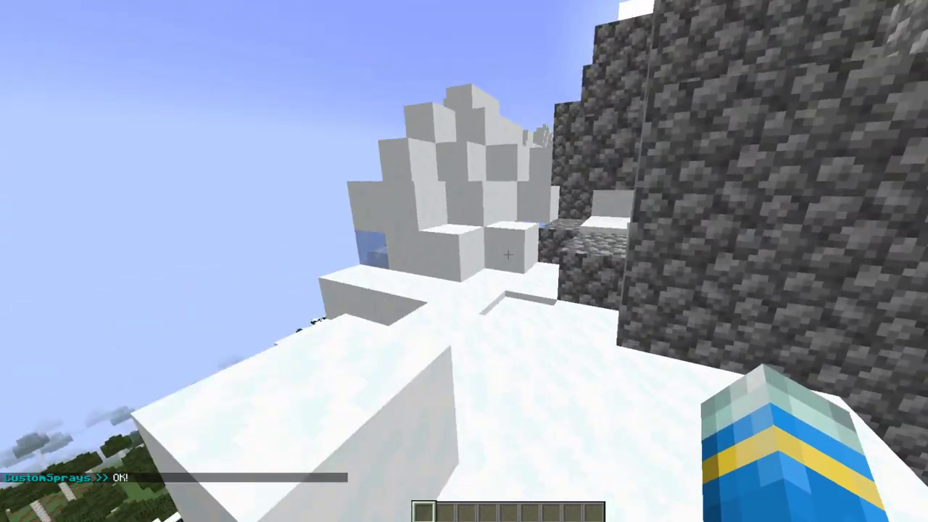
key(w)
key(space)
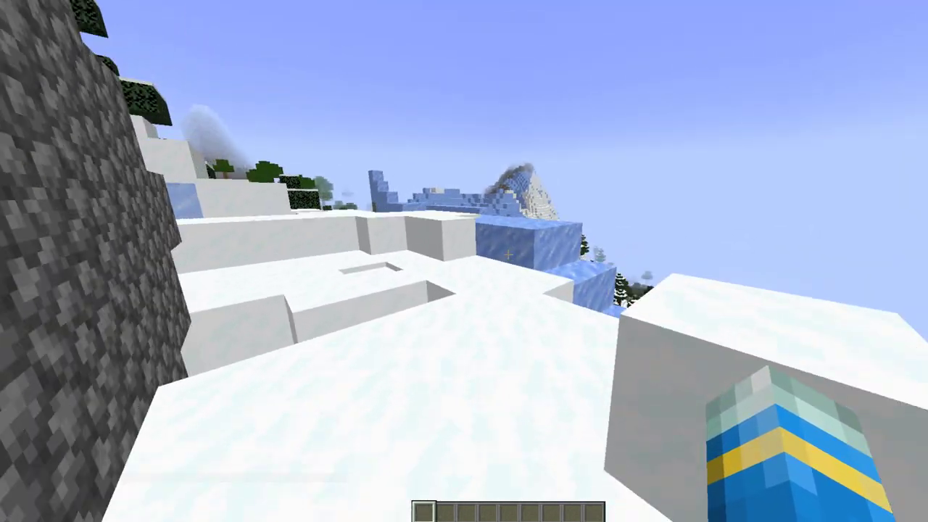
key(s)
key(w)
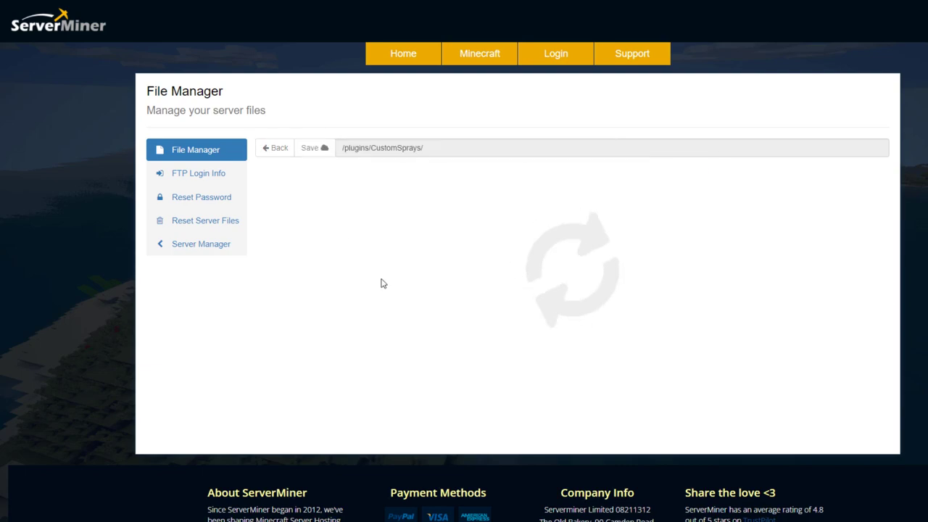
- Examine the permission nodes and their defaults in the CustomSprays configuration file in the web file manager
drag(304, 224, 455, 363)
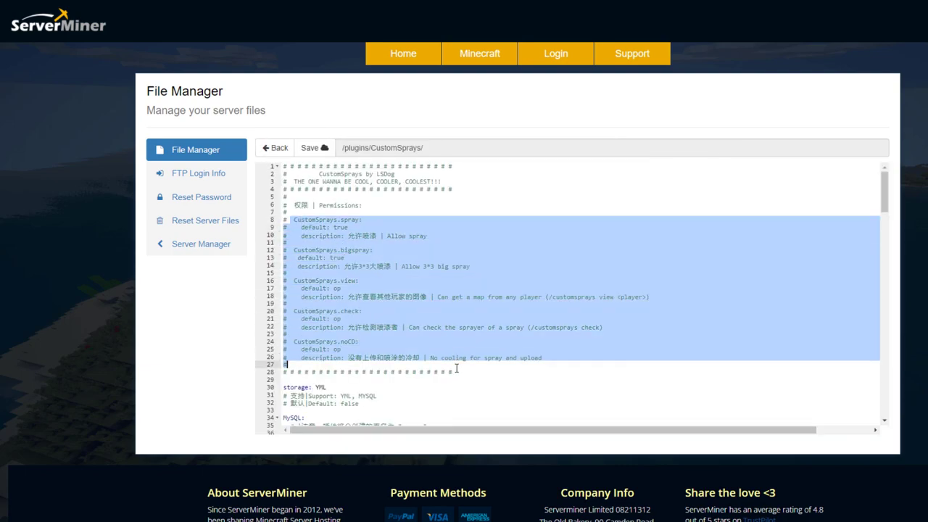
click(439, 357)
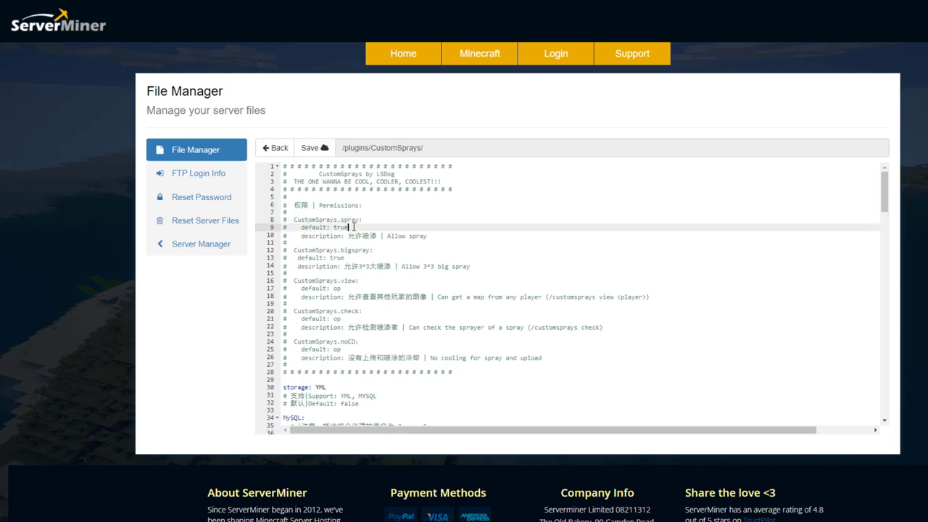
drag(353, 227, 369, 336)
click(372, 271)
- Read through the storage, MySQL, debug and msg_prefix settings of the CustomSprays configuration, highlighting the message prefix line
scroll(372, 276, down, 3)
click(377, 338)
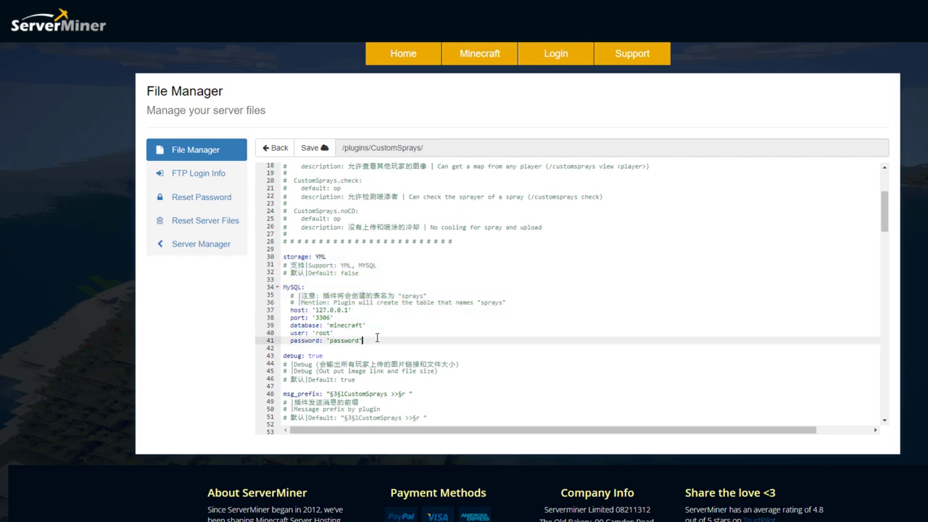
scroll(374, 305, down, 3)
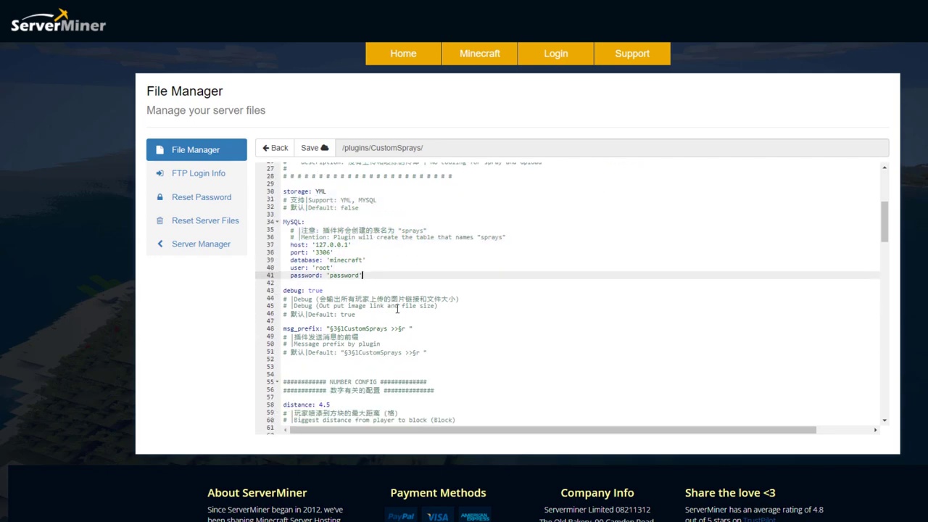
scroll(427, 311, down, 1)
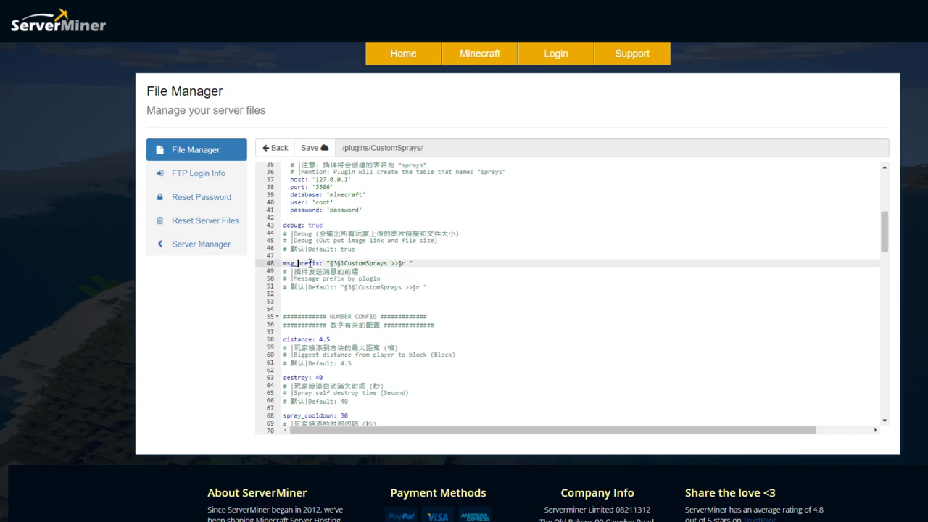
drag(284, 263, 412, 264)
click(418, 272)
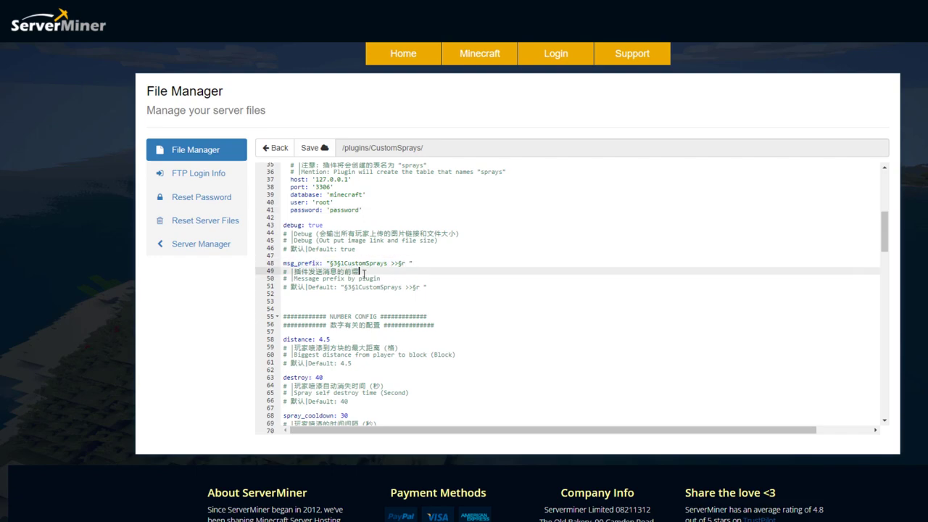
- Examine the number settings for spray distance, destroy time, spray and upload cooldowns, and file size limit
scroll(430, 334, down, 3)
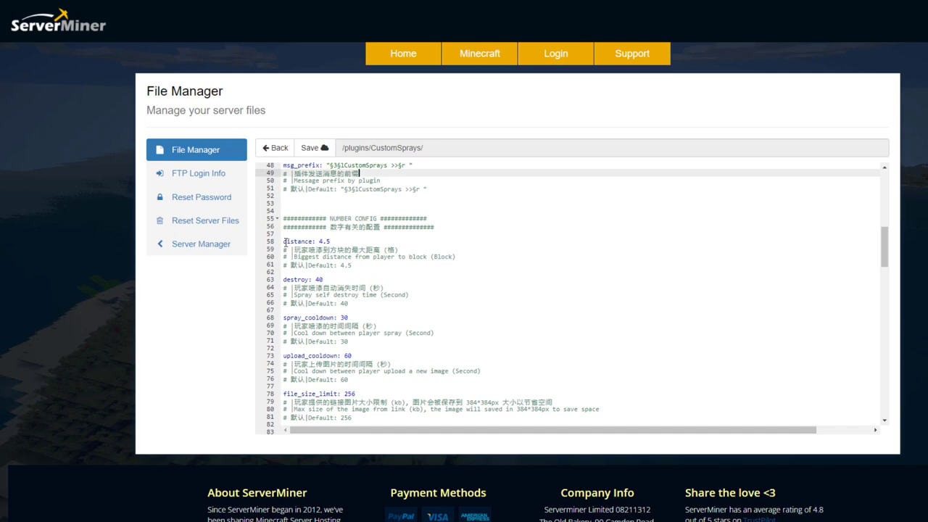
drag(282, 242, 332, 241)
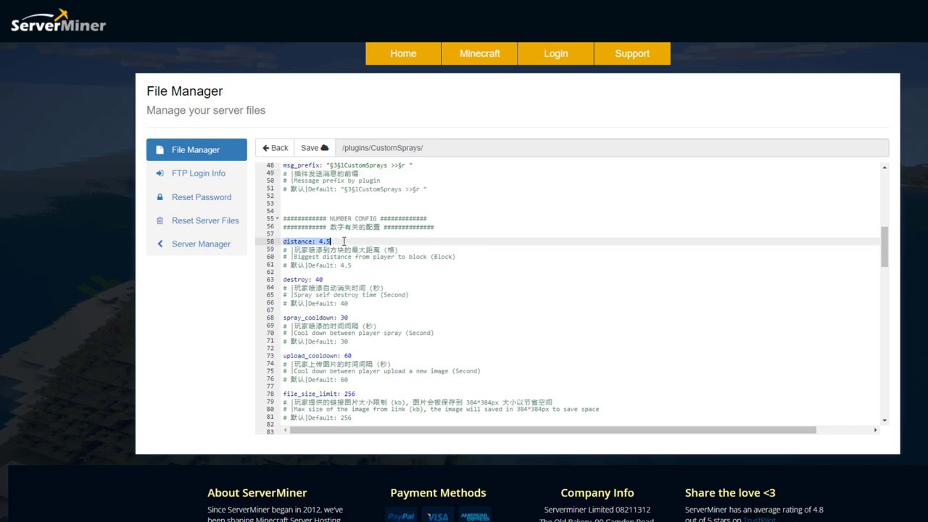
drag(335, 280, 293, 280)
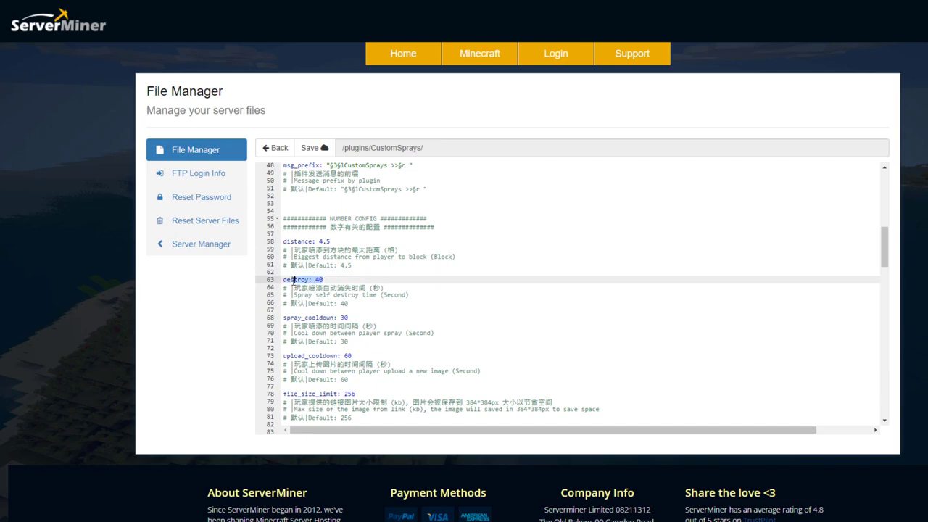
click(329, 279)
click(355, 294)
scroll(355, 296, down, 2)
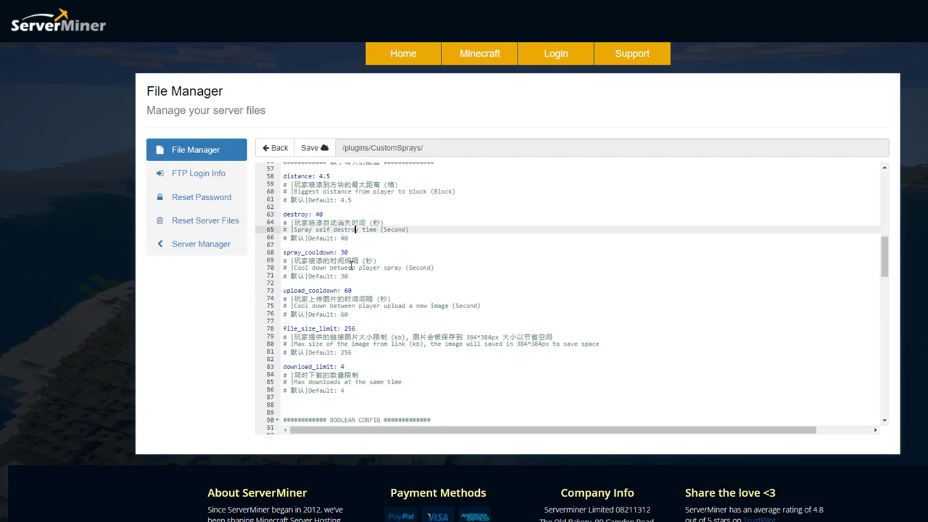
click(348, 253)
click(387, 290)
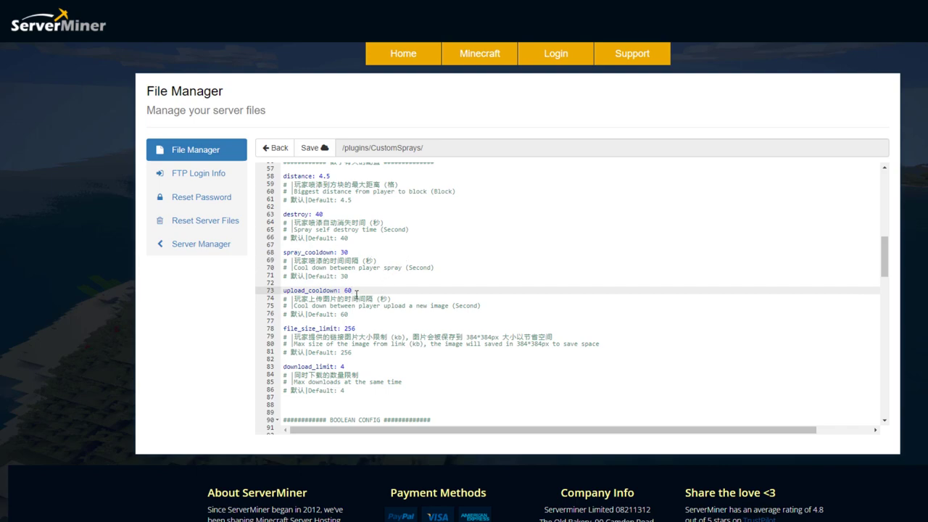
scroll(378, 292, down, 1)
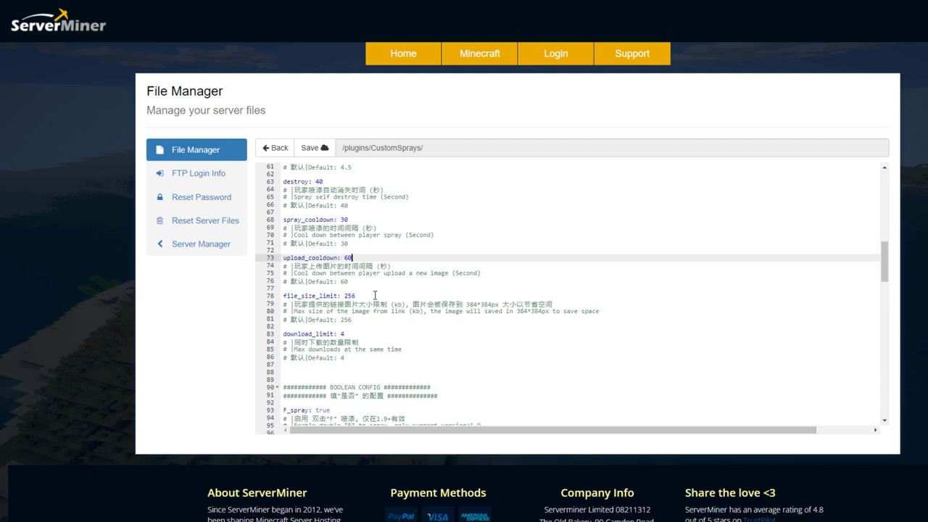
- Examine the file_size_limit and download_limit settings of the CustomSprays configuration, highlighting the file size value
click(345, 296)
drag(345, 296, 319, 296)
click(369, 311)
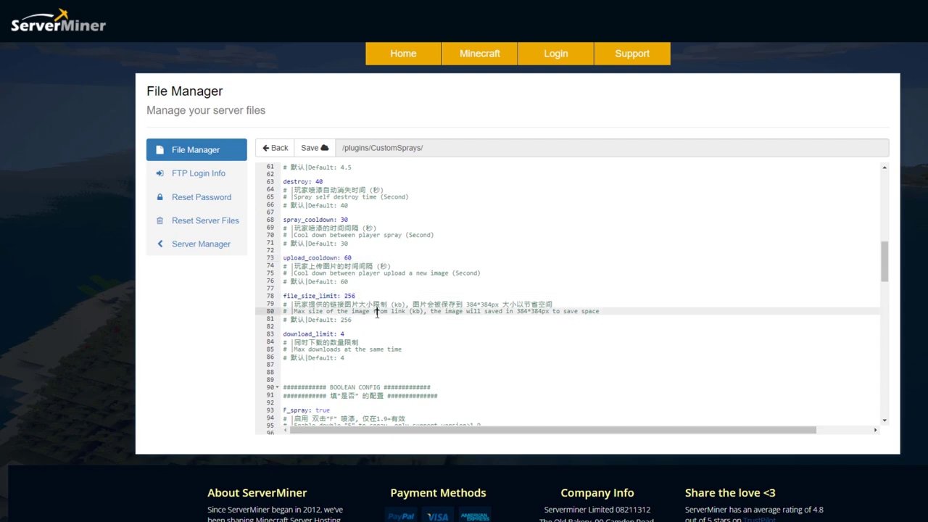
scroll(378, 314, down, 2)
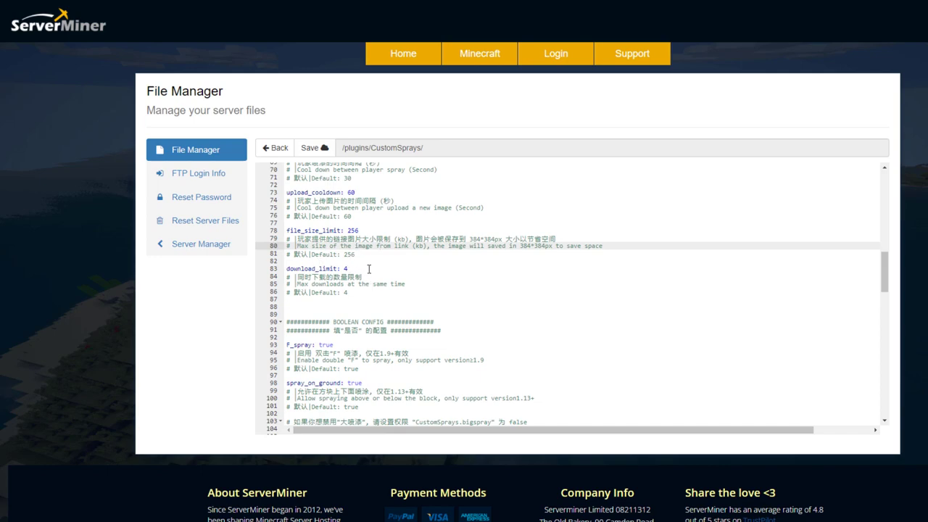
- Examine the boolean settings F_spray and spray_on_ground, highlighting the F_spray line
scroll(361, 301, down, 3)
drag(339, 247, 286, 248)
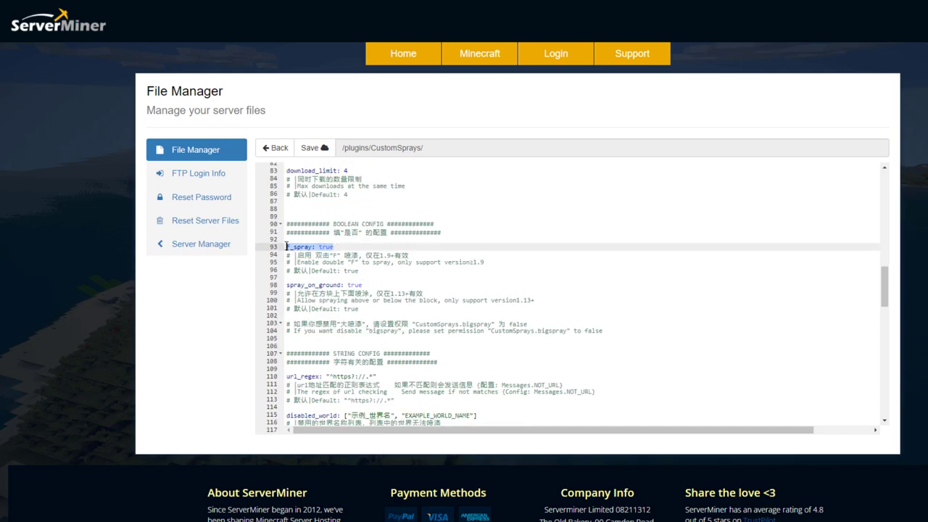
click(340, 247)
scroll(338, 273, down, 1)
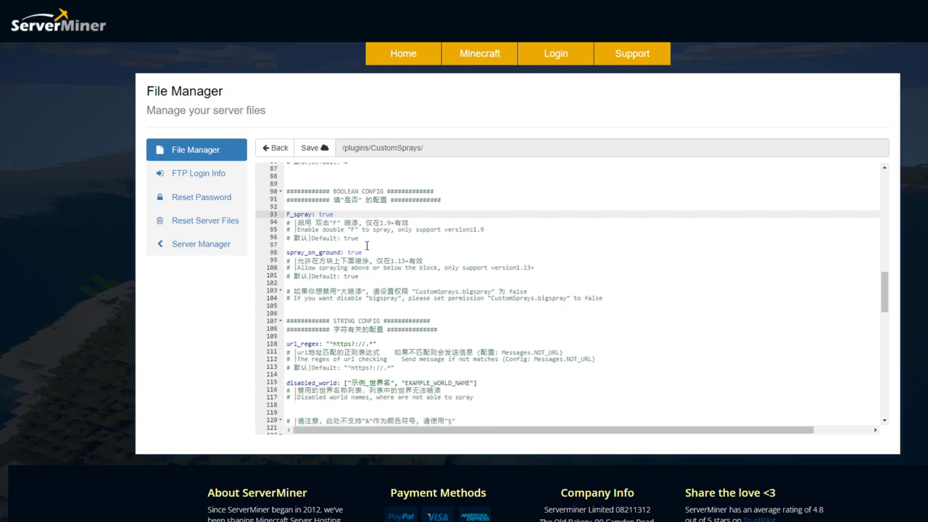
- Read through the string settings url_regex and disabled_world and the Messages section of the configuration
scroll(402, 287, down, 2)
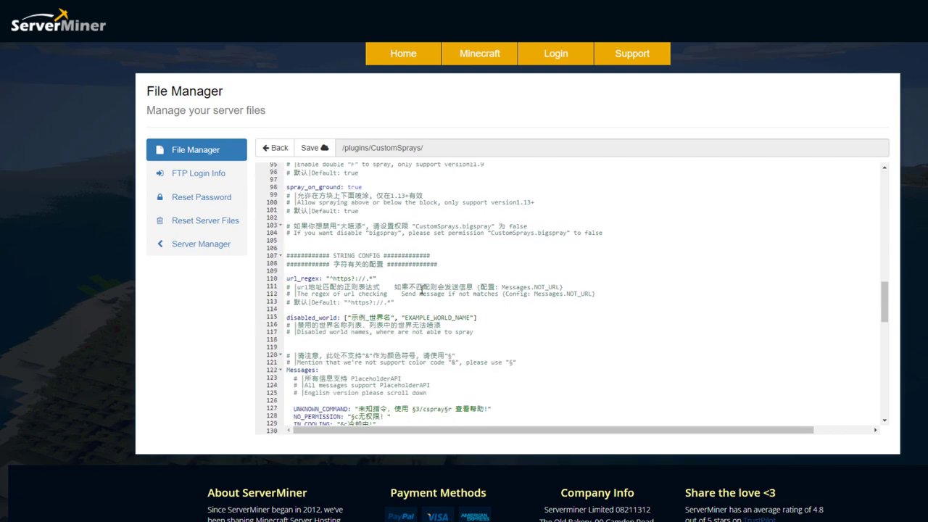
scroll(422, 290, down, 3)
scroll(343, 285, up, 1)
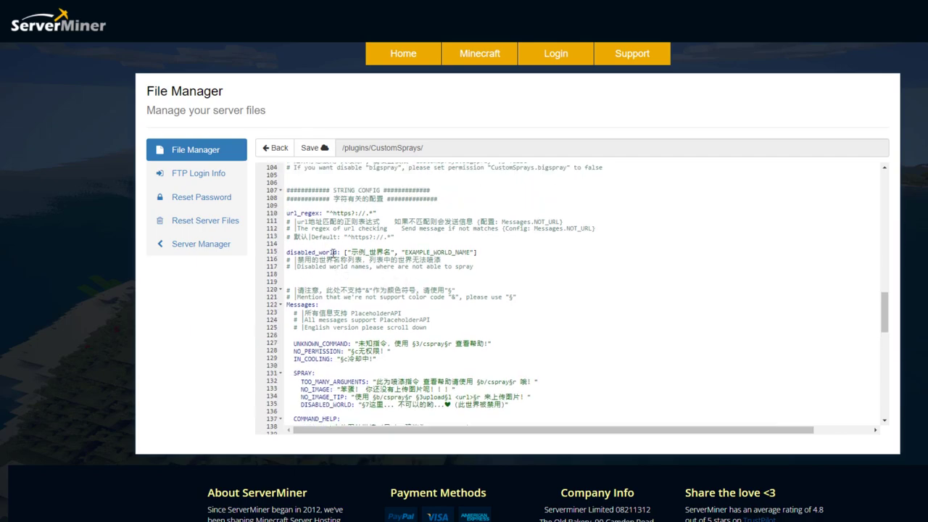
scroll(384, 298, down, 1)
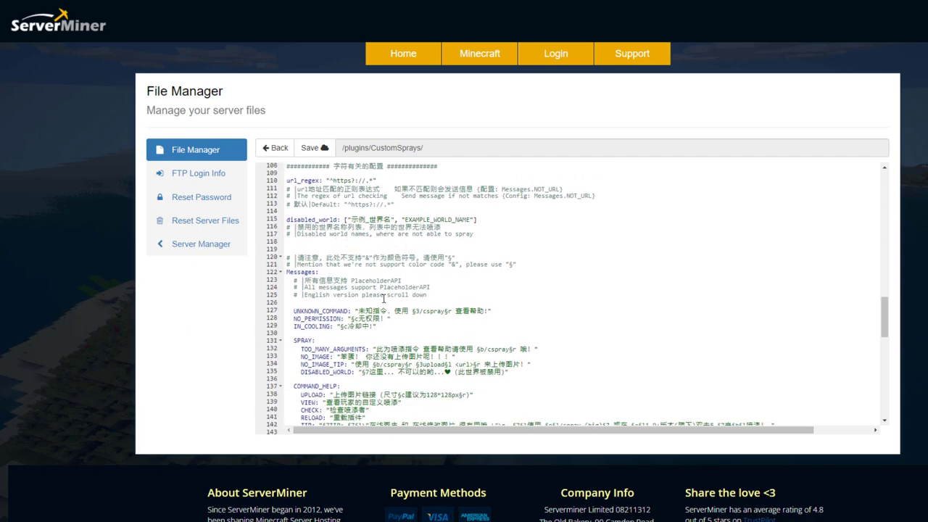
scroll(330, 276, down, 10)
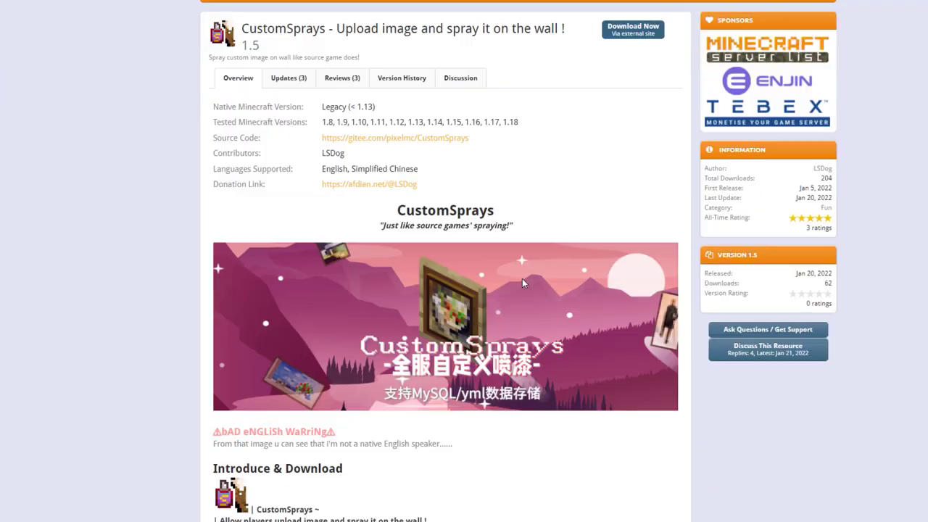
- Review the CustomSprays plugin's resource page, from the introduction and download guide through usage, commands, permissions, version support and features
scroll(522, 282, down, 5)
scroll(522, 291, down, 1)
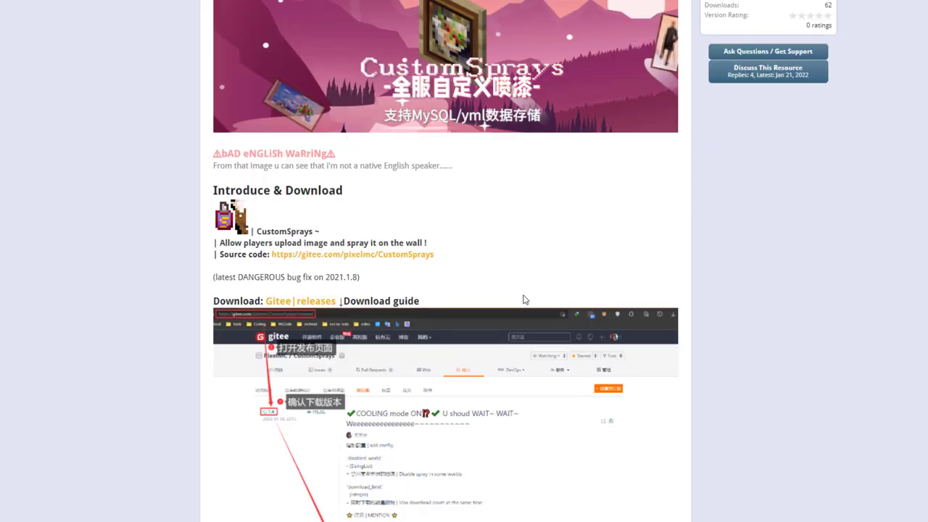
scroll(526, 290, down, 5)
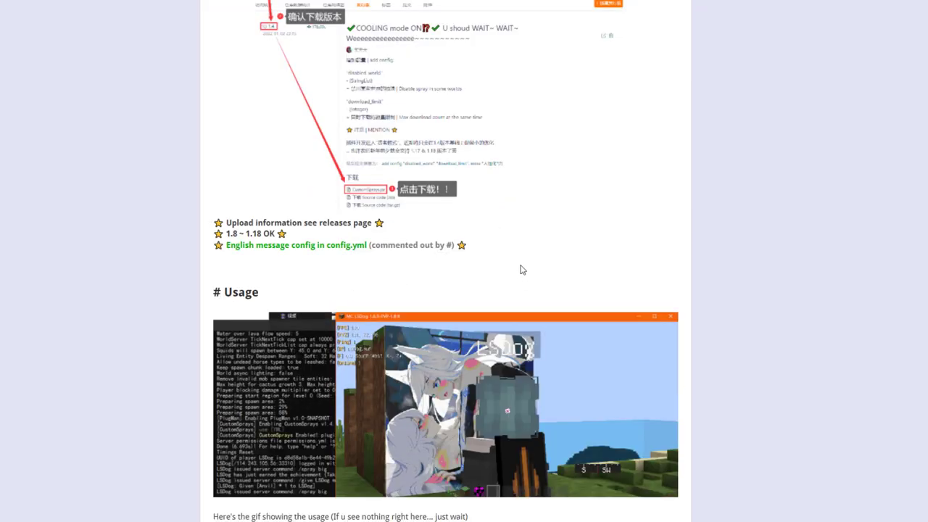
scroll(507, 258, down, 4)
scroll(502, 248, down, 7)
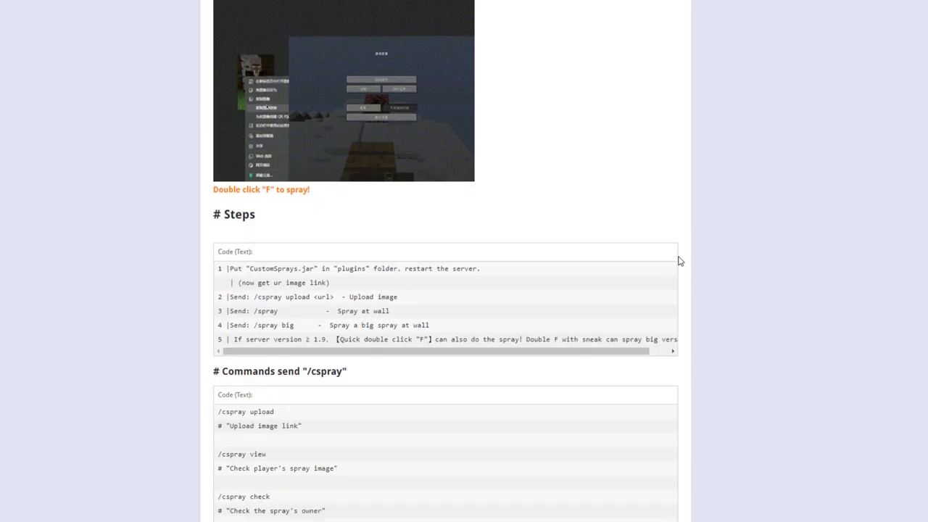
scroll(755, 276, down, 10)
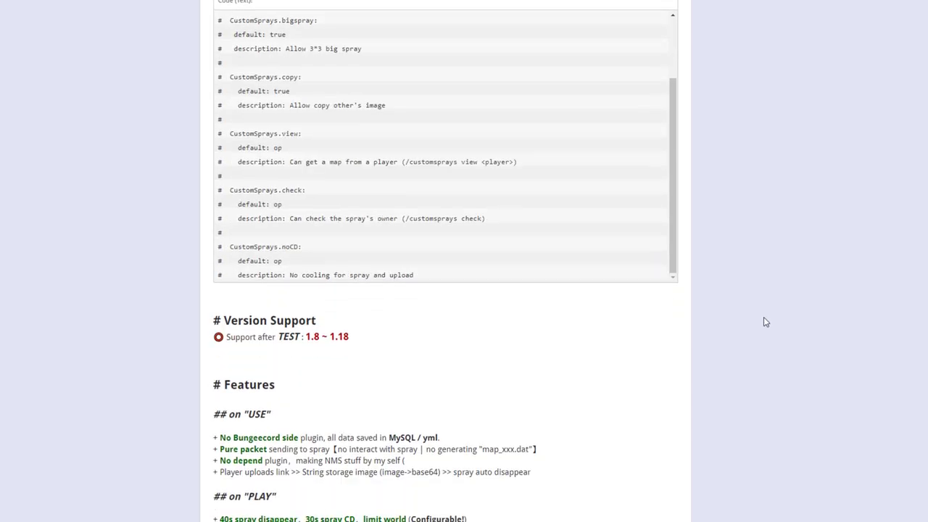